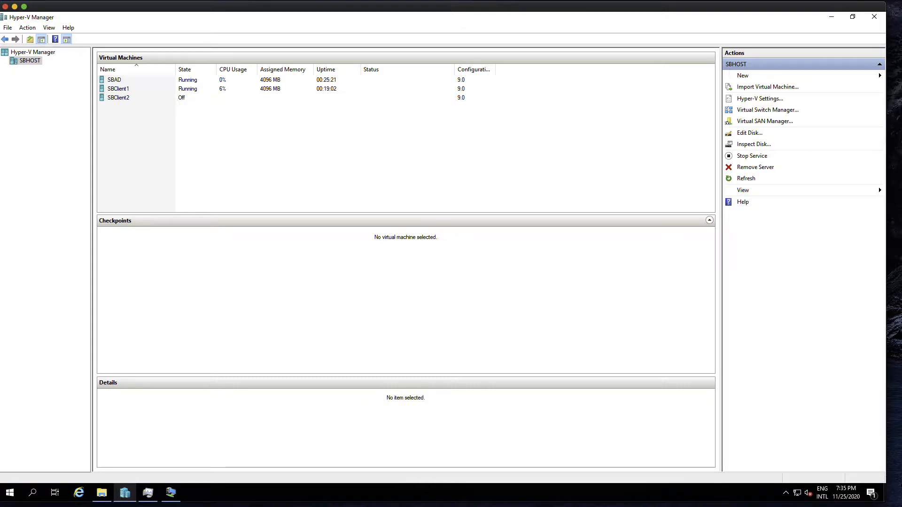
Step: Scroll through the blog guide, then move it aside to reveal the virtual machine list
{"action": "left_click_drag", "start_coordinate": [901, 94], "coordinate": [280, 37]}
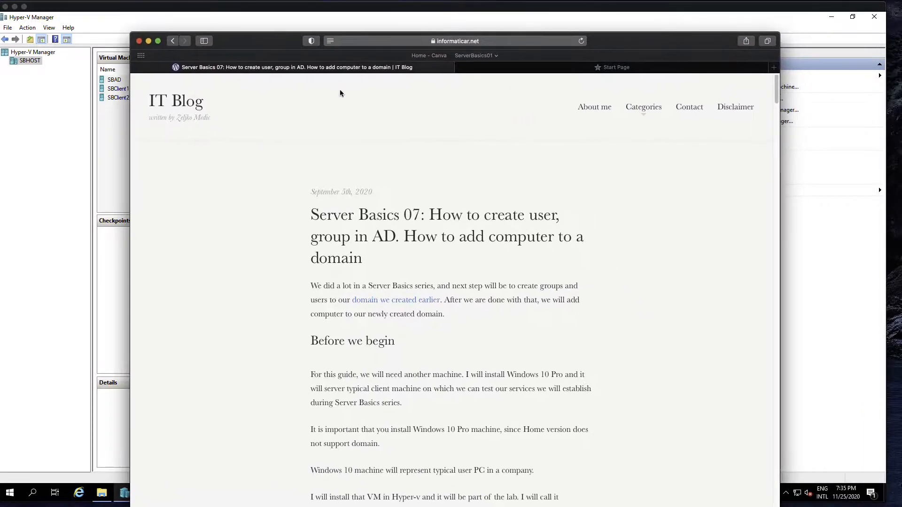
{"action": "scroll", "coordinate": [493, 253], "scroll_direction": "down", "scroll_amount": 3}
{"action": "scroll", "coordinate": [494, 254], "scroll_direction": "down", "scroll_amount": 10}
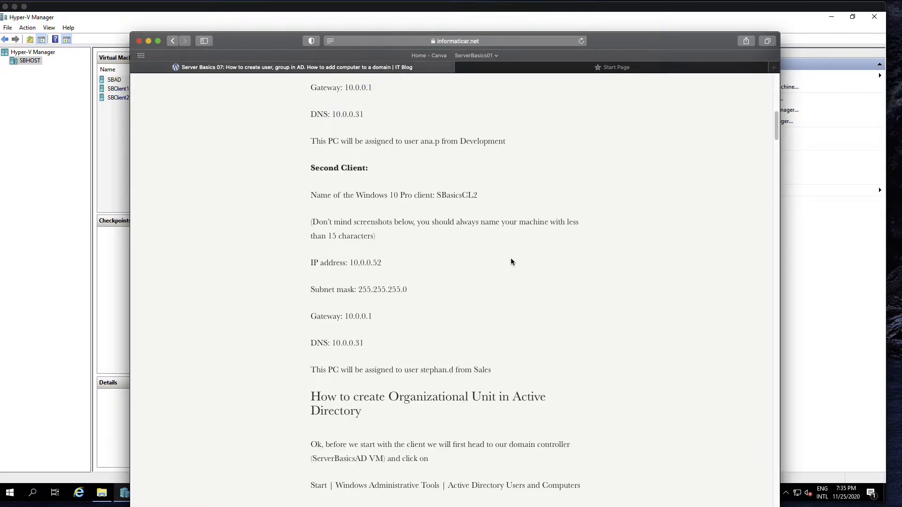
{"action": "scroll", "coordinate": [526, 258], "scroll_direction": "down", "scroll_amount": 9}
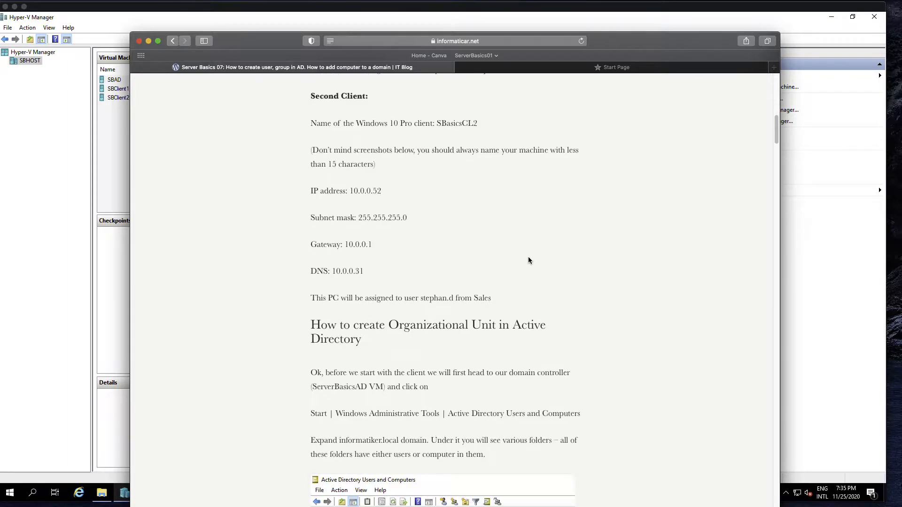
{"action": "scroll", "coordinate": [530, 263], "scroll_direction": "down", "scroll_amount": 12}
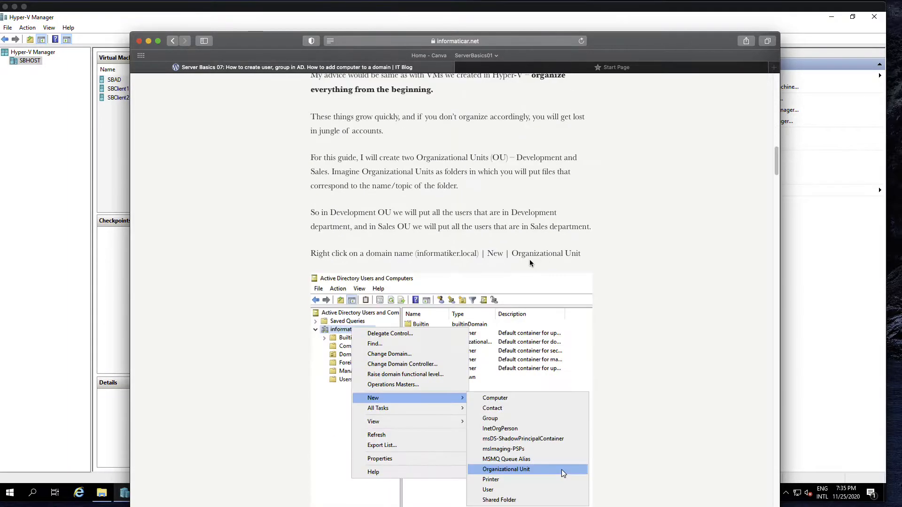
{"action": "scroll", "coordinate": [526, 263], "scroll_direction": "down", "scroll_amount": 7}
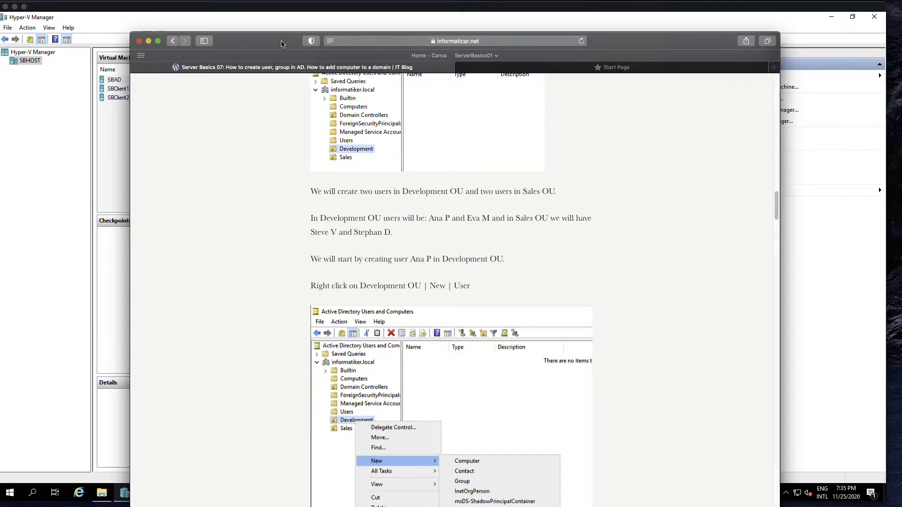
{"action": "left_click_drag", "start_coordinate": [281, 41], "coordinate": [901, 77]}
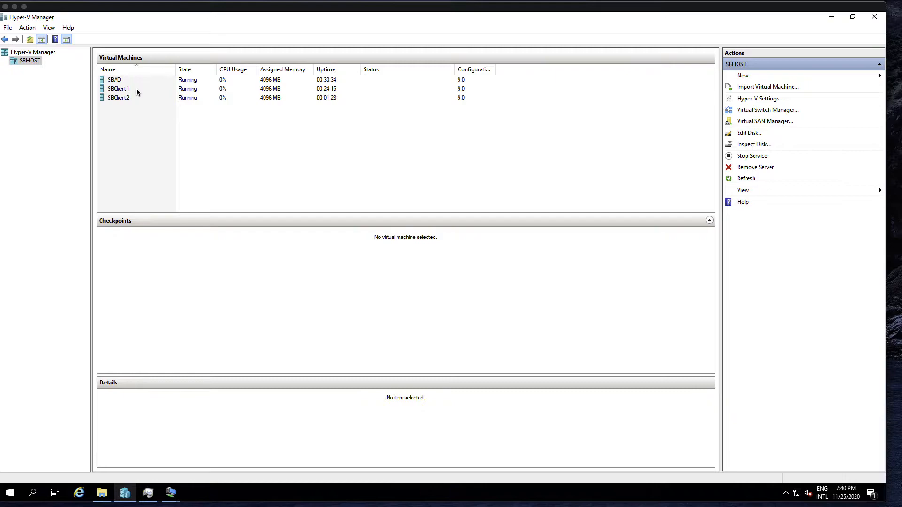
Step: Select SBClient1 and open a console connection to it
{"action": "left_click", "coordinate": [137, 90]}
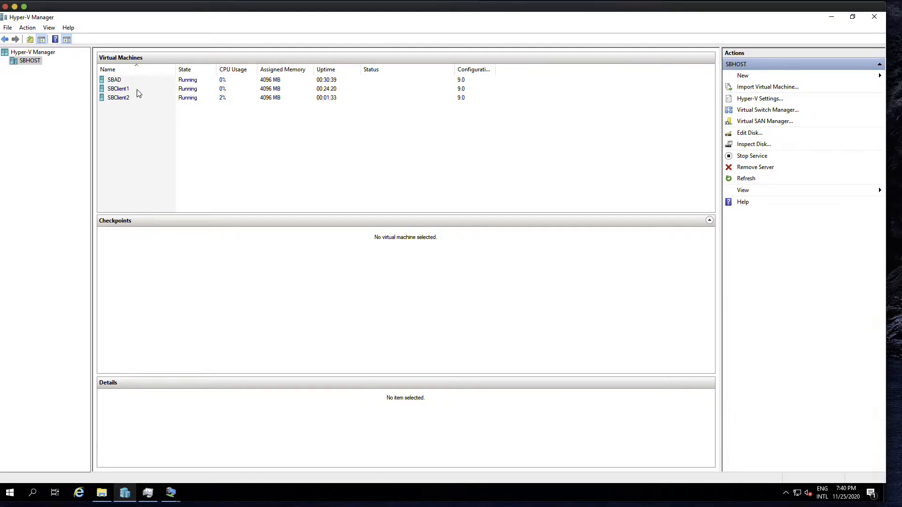
{"action": "left_click", "coordinate": [137, 90]}
{"action": "left_click", "coordinate": [135, 98]}
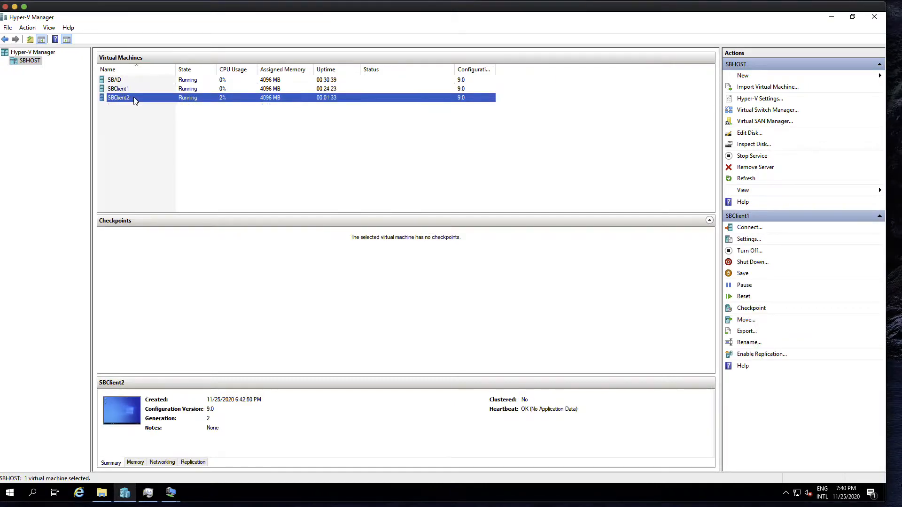
{"action": "left_click", "coordinate": [135, 90]}
{"action": "left_click", "coordinate": [136, 98]}
{"action": "left_click", "coordinate": [137, 89]}
{"action": "double_click", "coordinate": [146, 90]}
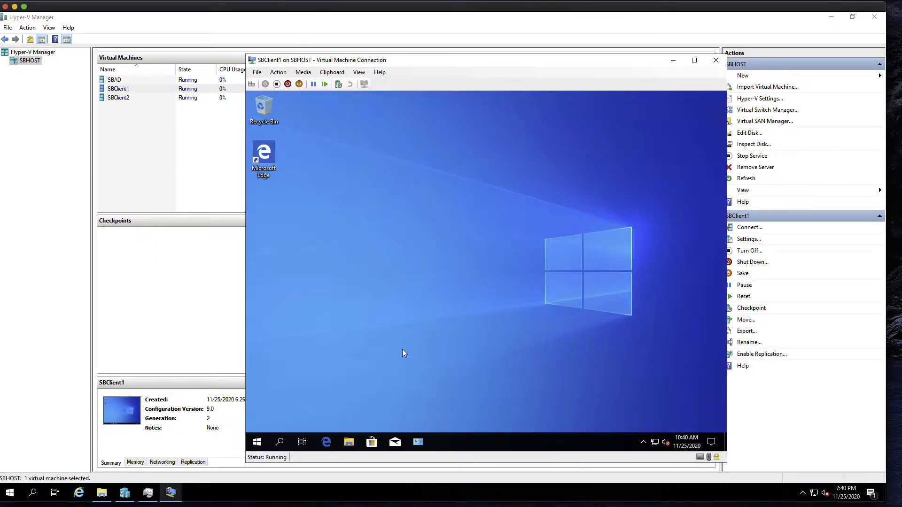
Step: In SBClient1's Control Panel, check System for workgroup membership, then return to All Control Panel Items
{"action": "left_click", "coordinate": [417, 444]}
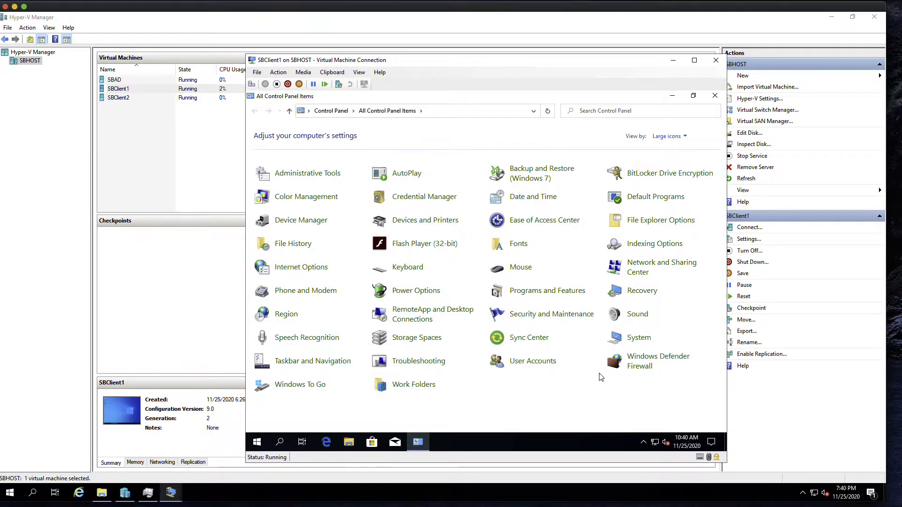
{"action": "left_click", "coordinate": [646, 339]}
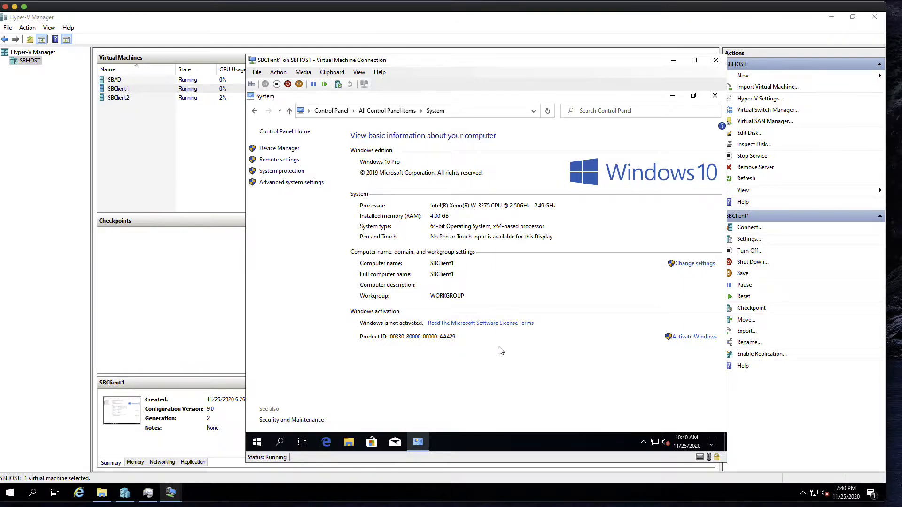
{"action": "left_click", "coordinate": [400, 111]}
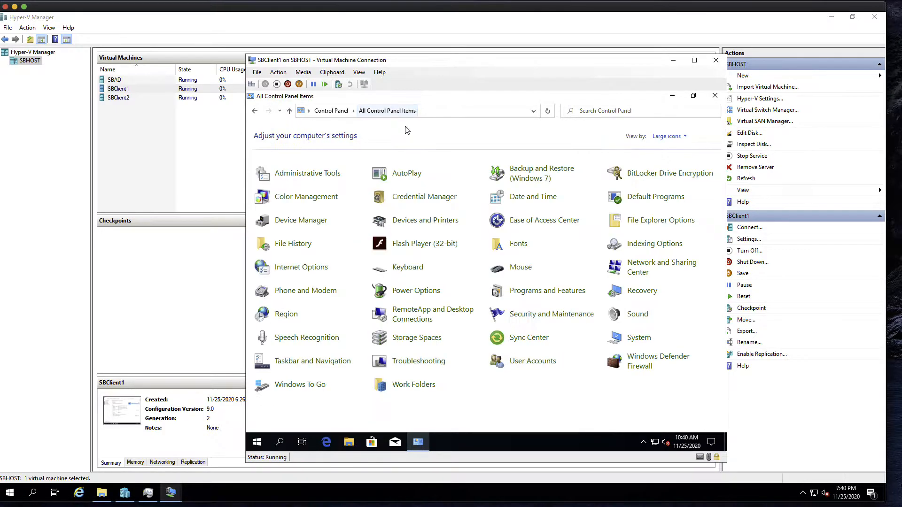
Step: Check SBClient1's Ethernet details (IPv4 10.0.0.51, DNS 10.0.0.31) from Network and Sharing Center
{"action": "left_click", "coordinate": [641, 268]}
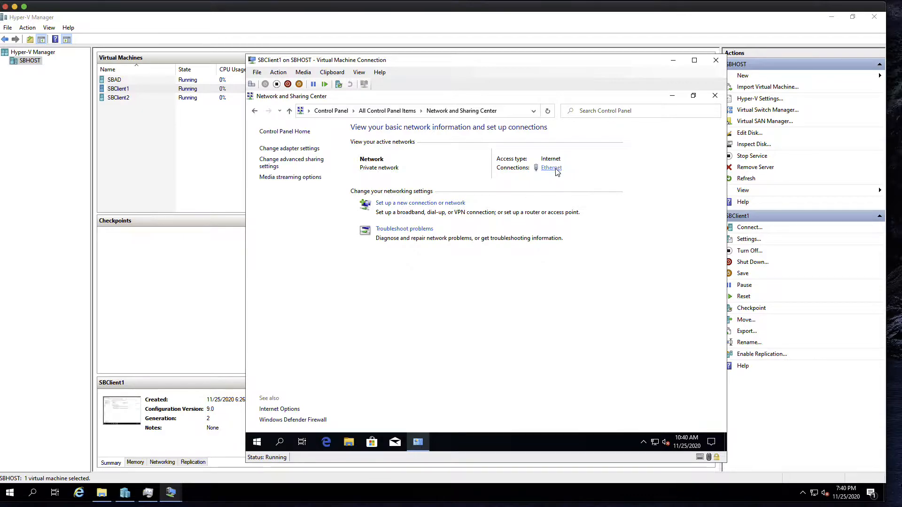
{"action": "left_click", "coordinate": [555, 170]}
{"action": "left_click", "coordinate": [435, 261]}
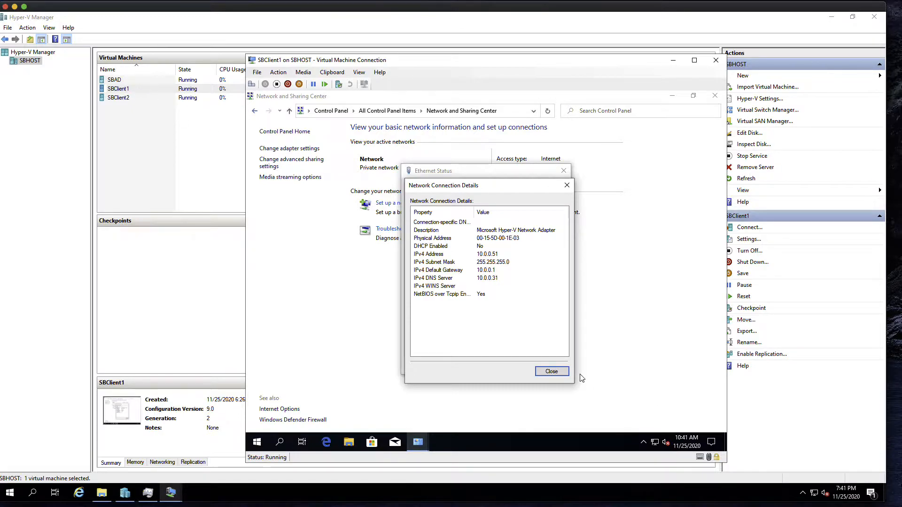
{"action": "left_click", "coordinate": [551, 371]}
{"action": "left_click", "coordinate": [549, 366]}
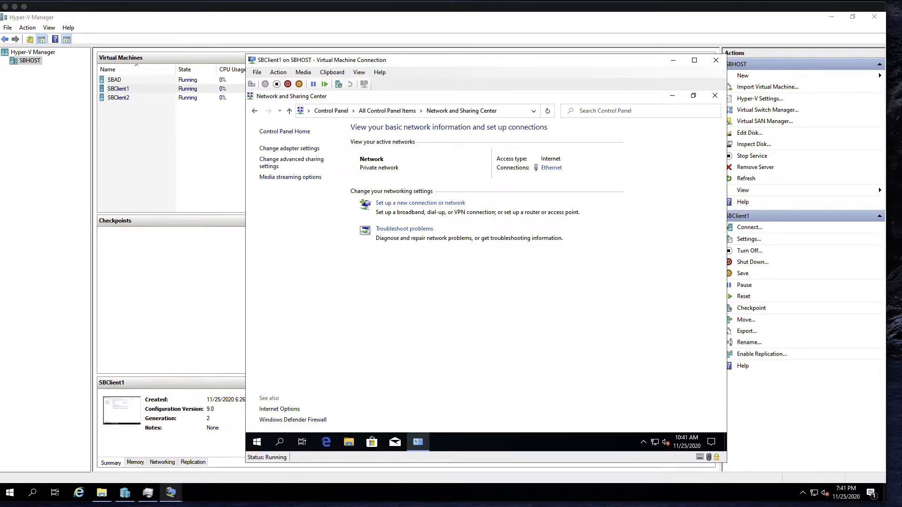
{"action": "key", "text": "super+Tab"}
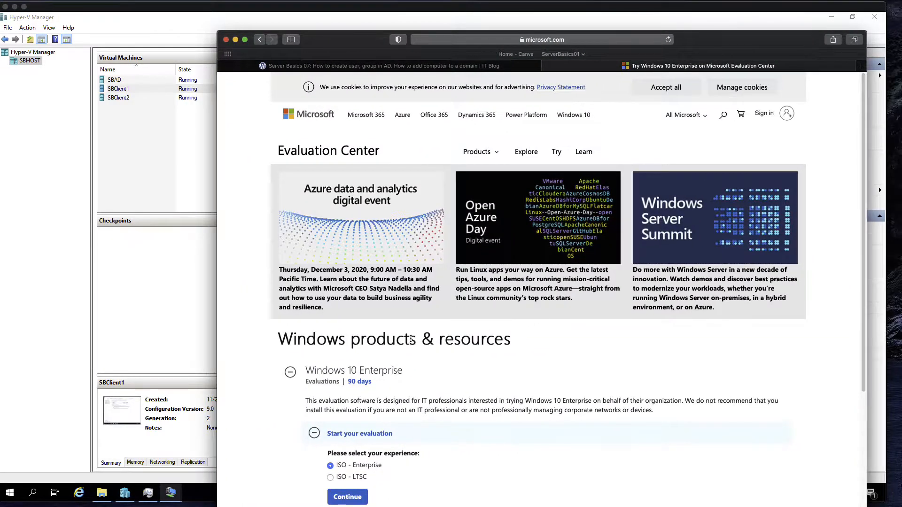
{"action": "scroll", "coordinate": [531, 266], "scroll_direction": "down", "scroll_amount": 5}
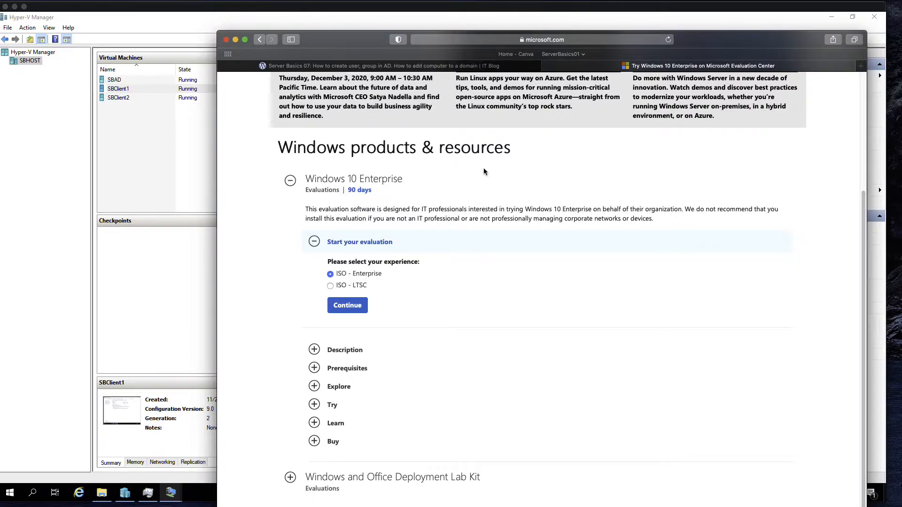
{"action": "left_click", "coordinate": [734, 107]}
{"action": "left_click", "coordinate": [584, 114]}
{"action": "left_click_drag", "start_coordinate": [690, 42], "coordinate": [901, 42]}
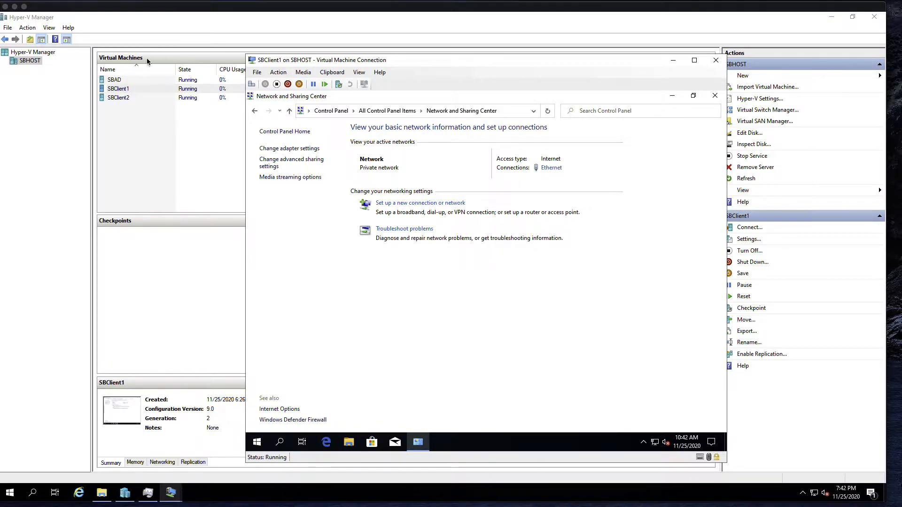
Step: Return to Hyper-V Manager and step through SBAD, SBClient1 and SBClient2 in the list
{"action": "left_click", "coordinate": [129, 81]}
{"action": "key", "text": "Down"}
{"action": "key", "text": "Down"}
{"action": "left_click", "coordinate": [135, 81]}
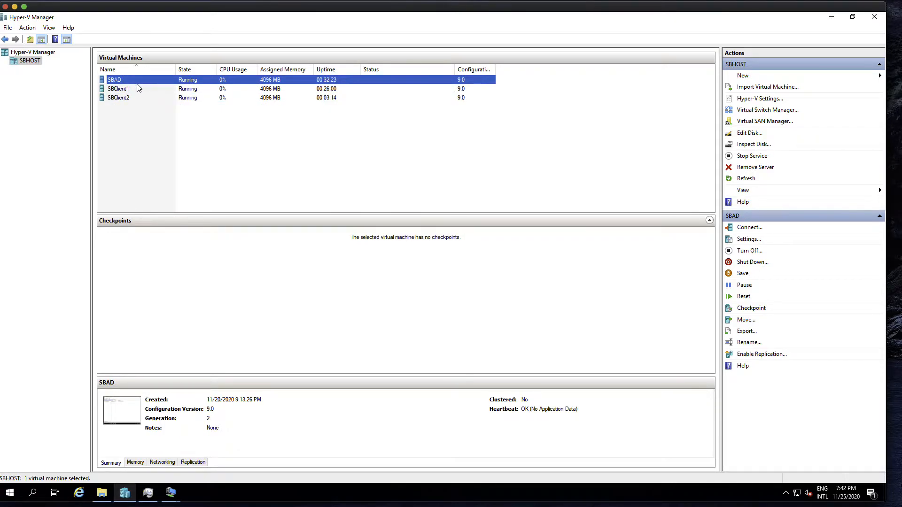
{"action": "left_click", "coordinate": [181, 89]}
{"action": "left_click", "coordinate": [183, 97]}
{"action": "left_click", "coordinate": [191, 90]}
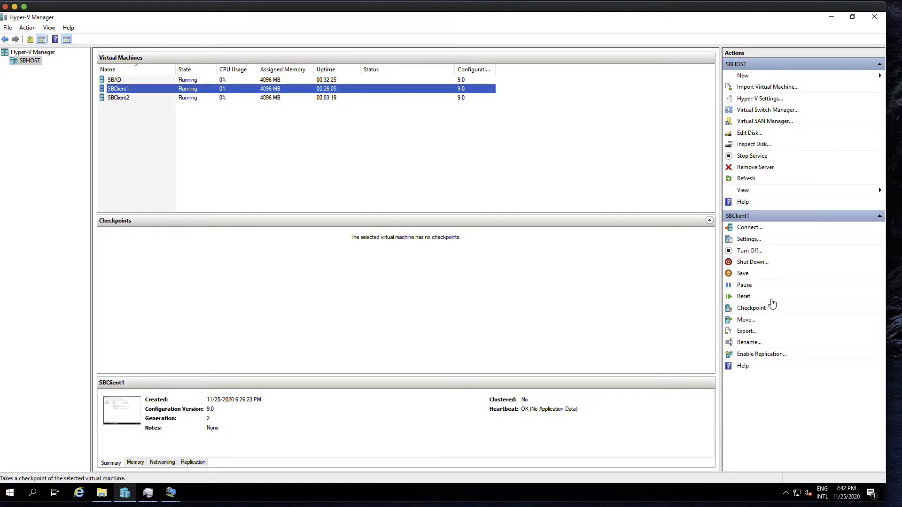
Step: Check which virtual switch SBClient1's network adapter uses without changes, then review each VM again
{"action": "left_click", "coordinate": [755, 240]}
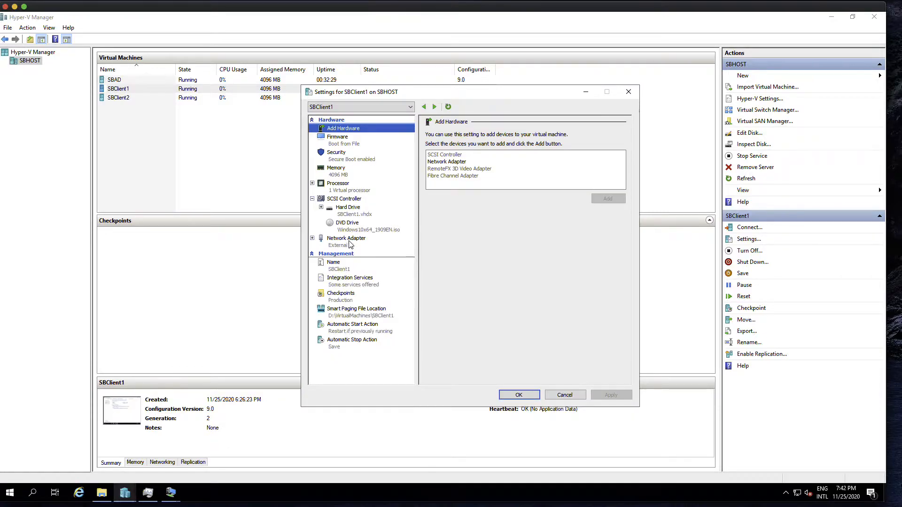
{"action": "left_click", "coordinate": [346, 246]}
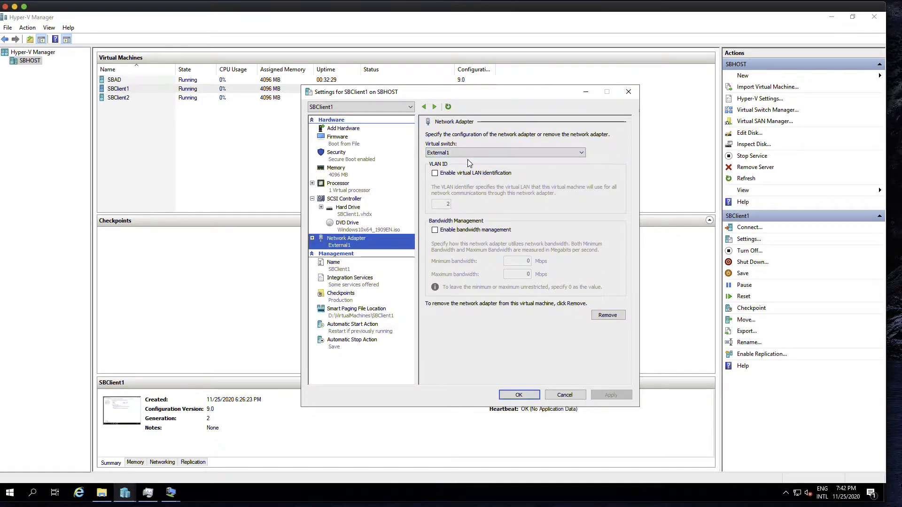
{"action": "left_click", "coordinate": [569, 396]}
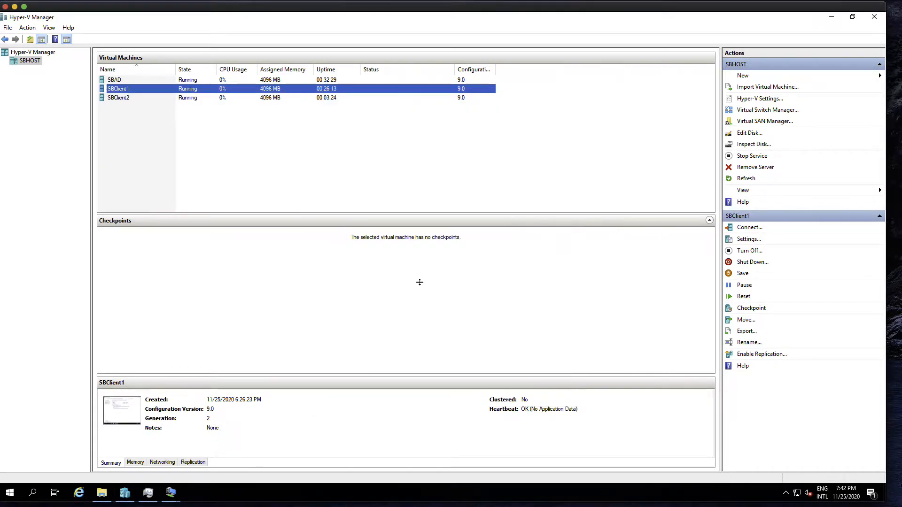
{"action": "left_click", "coordinate": [229, 80]}
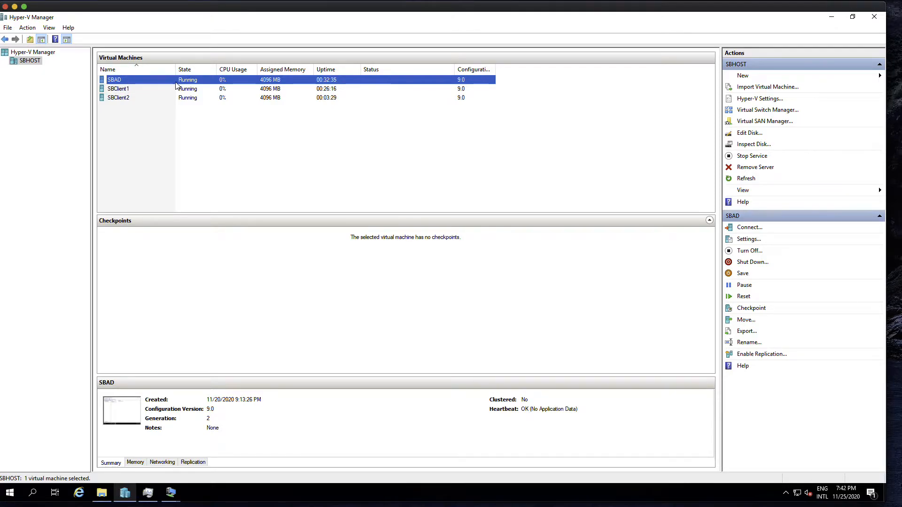
{"action": "left_click", "coordinate": [203, 89]}
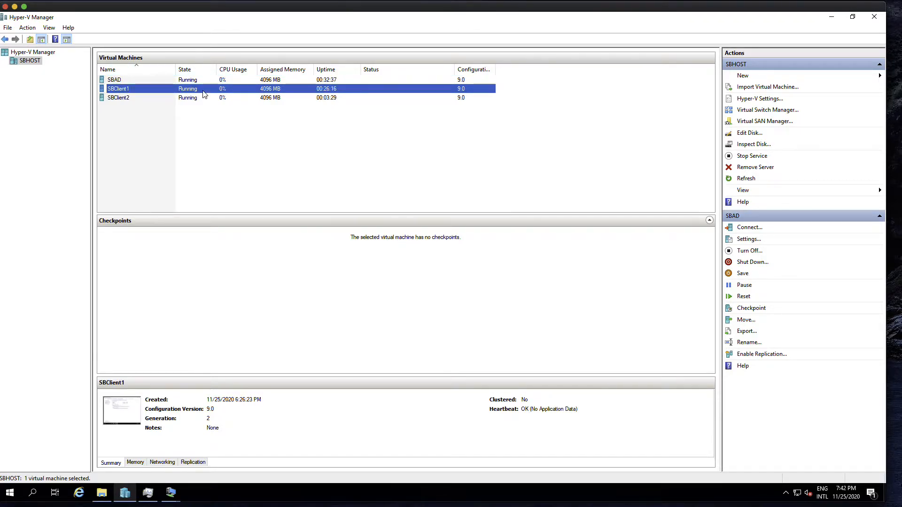
{"action": "left_click", "coordinate": [143, 98]}
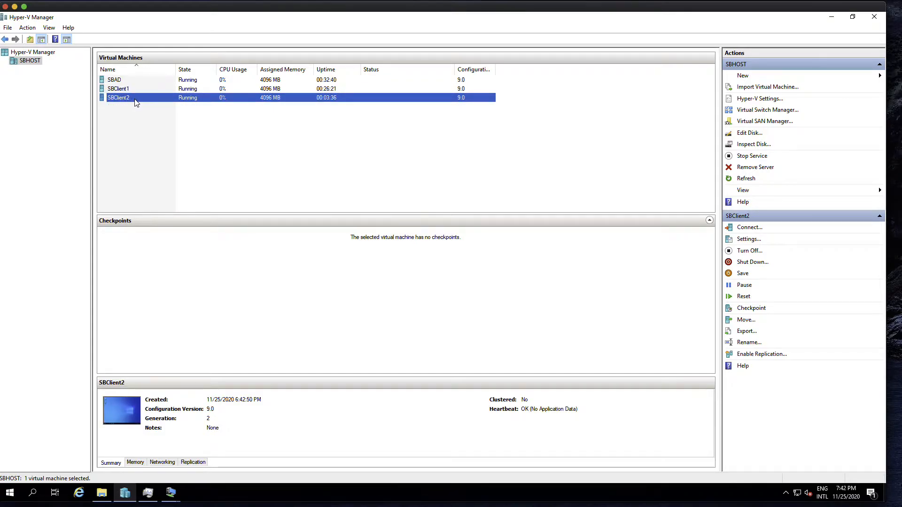
Step: Connect to SBAD, minimize ADUC, and run Command Prompt as administrator, approving UAC
{"action": "double_click", "coordinate": [148, 81]}
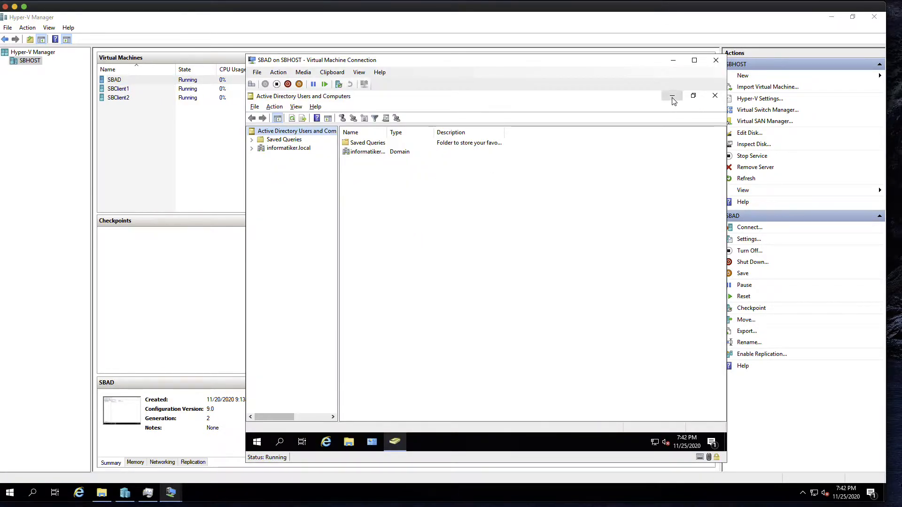
{"action": "left_click", "coordinate": [714, 95]}
{"action": "left_click", "coordinate": [281, 442]}
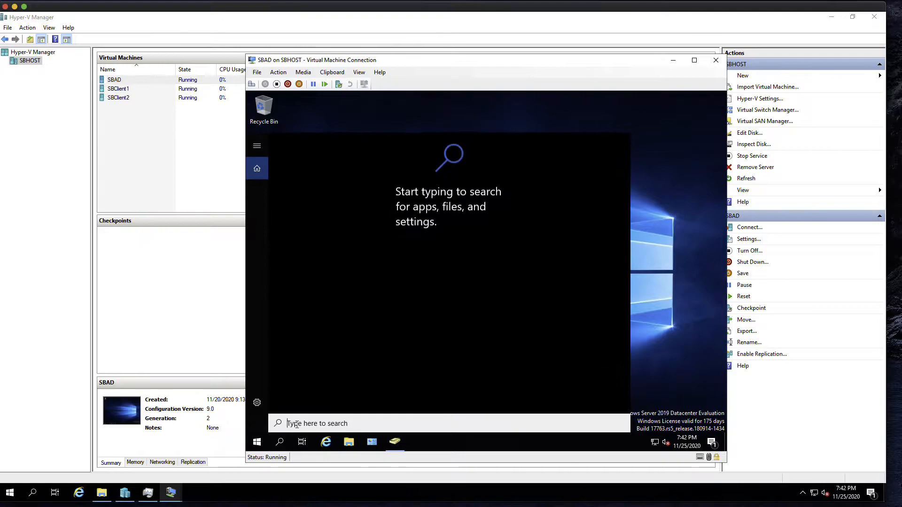
{"action": "type", "text": "d"}
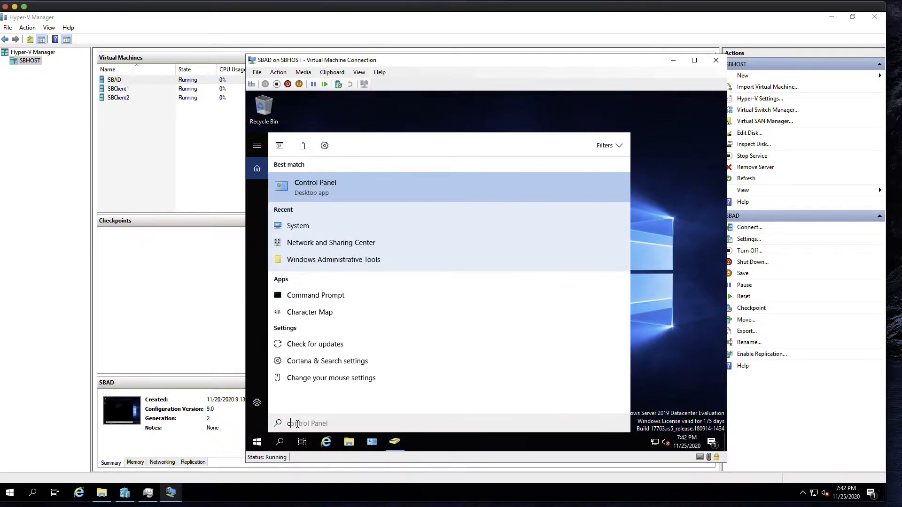
{"action": "type", "text": "md"}
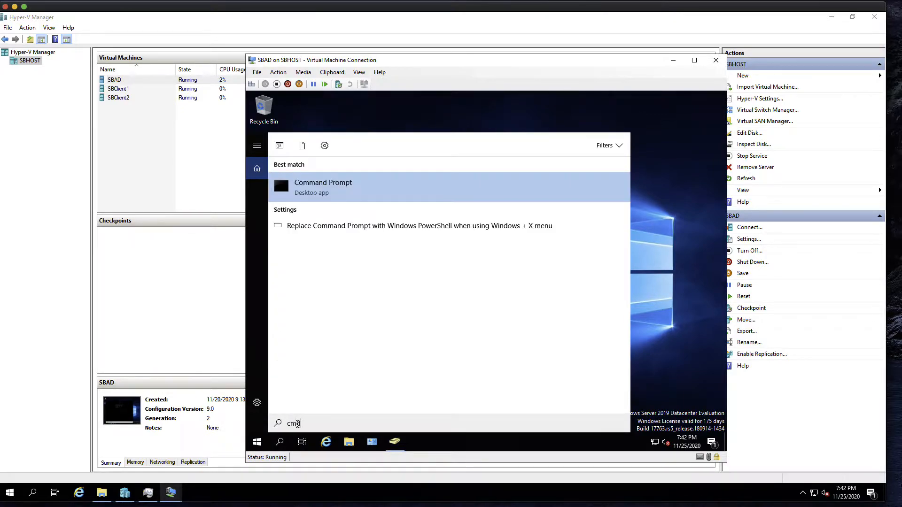
{"action": "right_click", "coordinate": [365, 188]}
{"action": "left_click", "coordinate": [388, 197]}
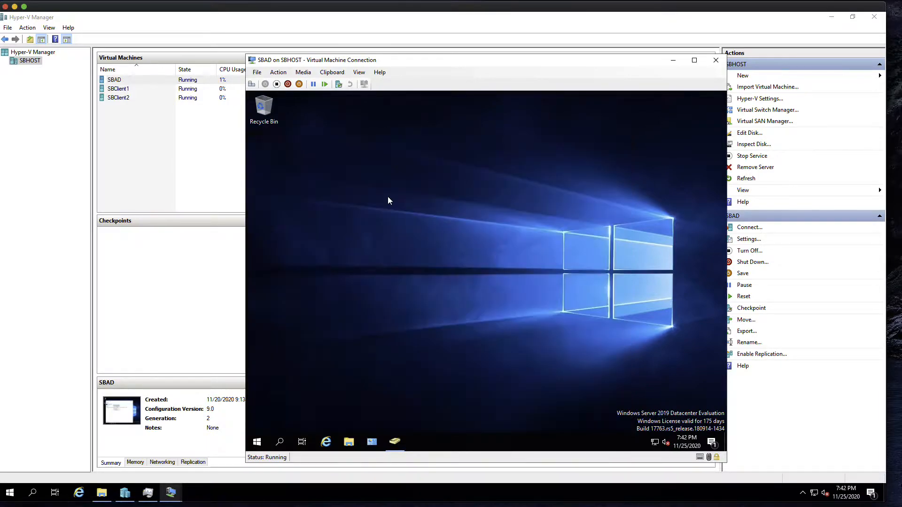
{"action": "left_click", "coordinate": [441, 326]}
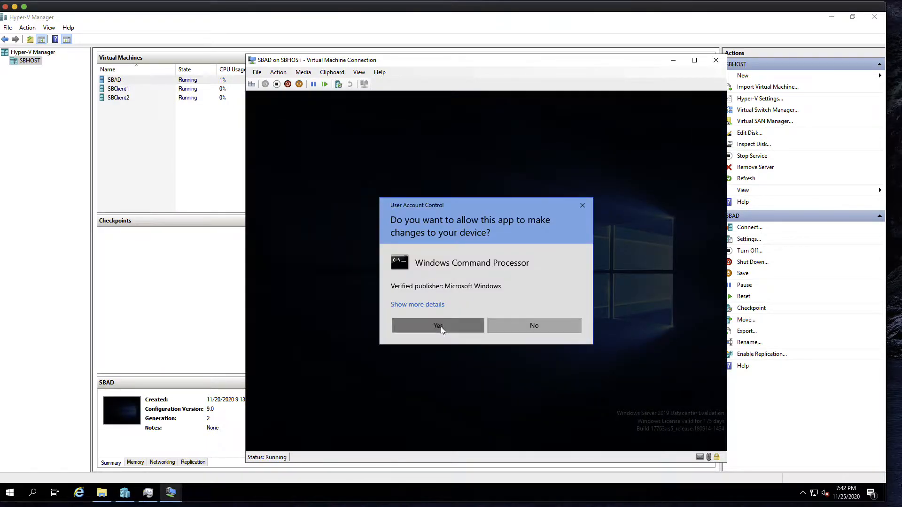
Step: Ping 10.0.0.51 and then 10.0.0.52 from SBAD, stopping the second ping with Ctrl+C
{"action": "type", "text": "p"}
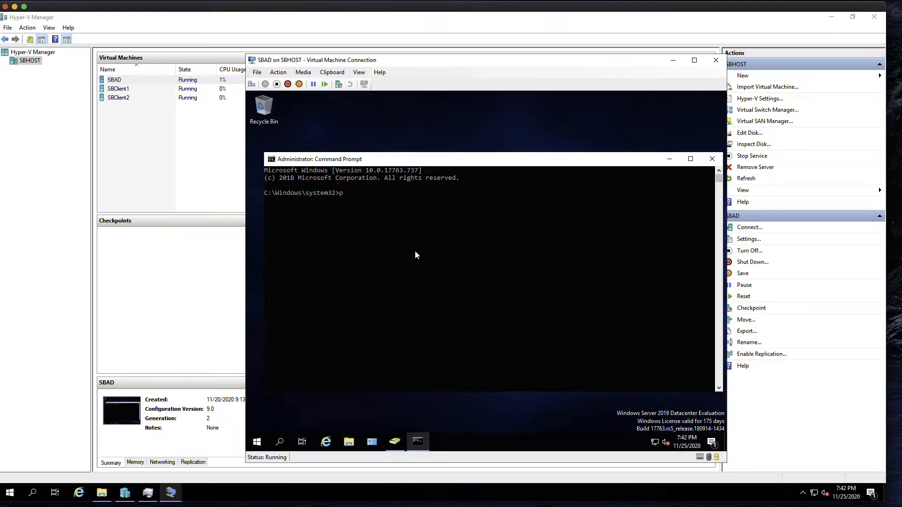
{"action": "type", "text": "ing 10.0.0.51"}
{"action": "key", "text": "Return"}
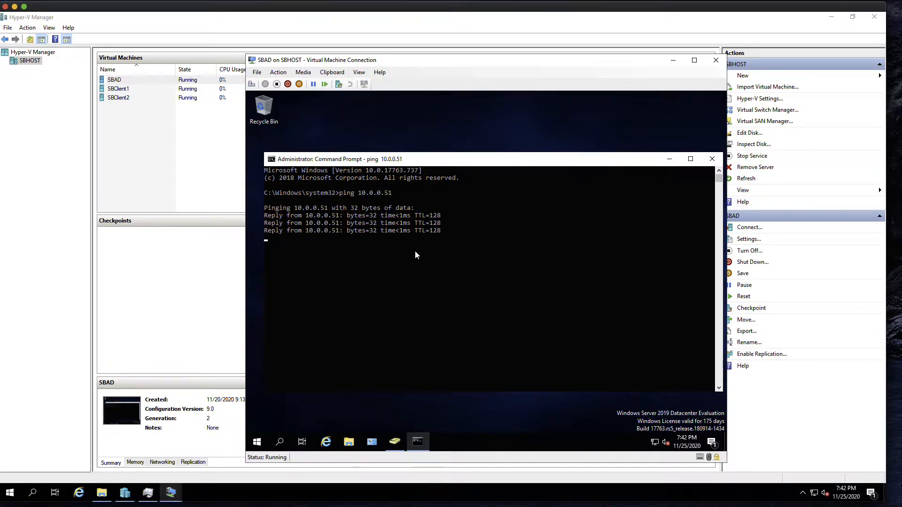
{"action": "key", "text": "Return"}
{"action": "key", "text": "Up"}
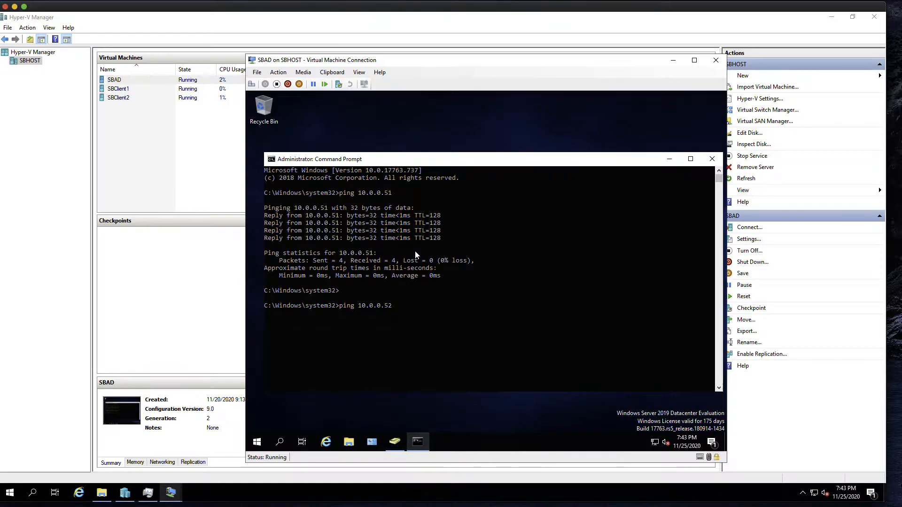
{"action": "key", "text": "Return"}
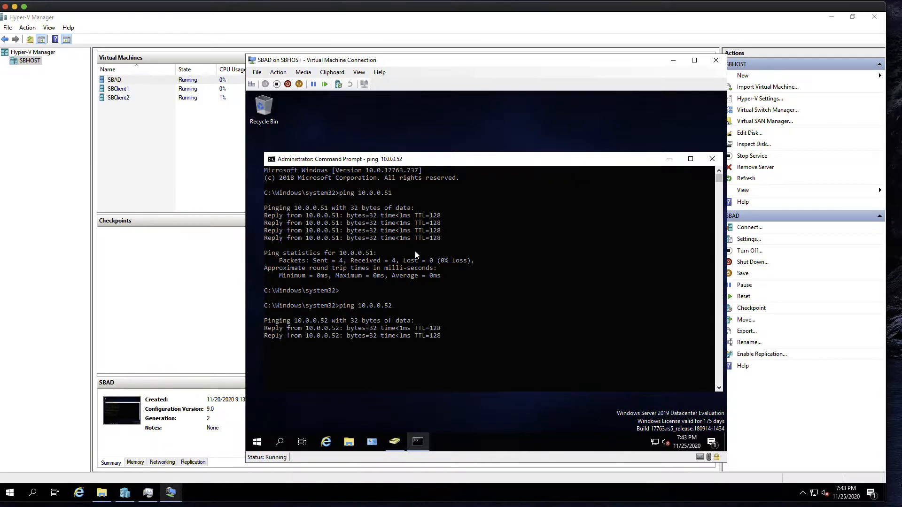
{"action": "key", "text": "ctrl+c"}
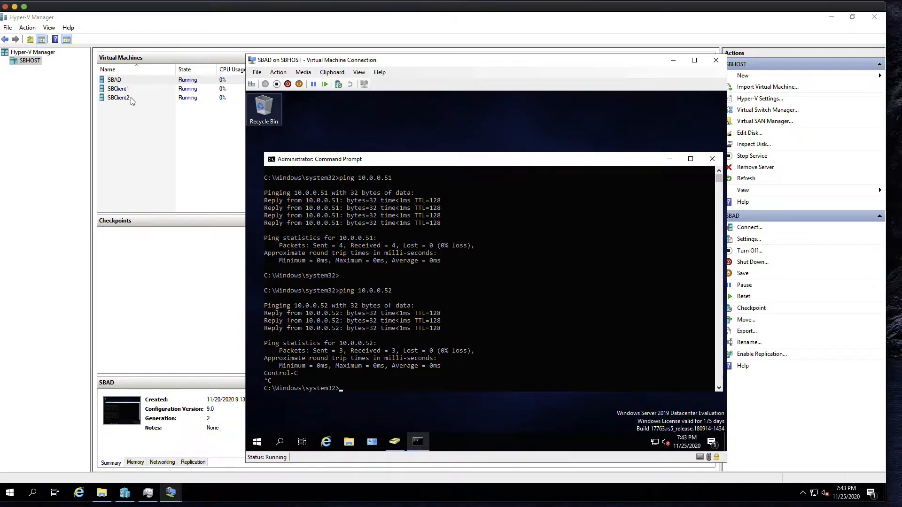
Step: Connect to SBClient1 and open Windows Defender Firewall Advanced Security's Inbound Rules
{"action": "left_click", "coordinate": [146, 90]}
{"action": "double_click", "coordinate": [147, 89]}
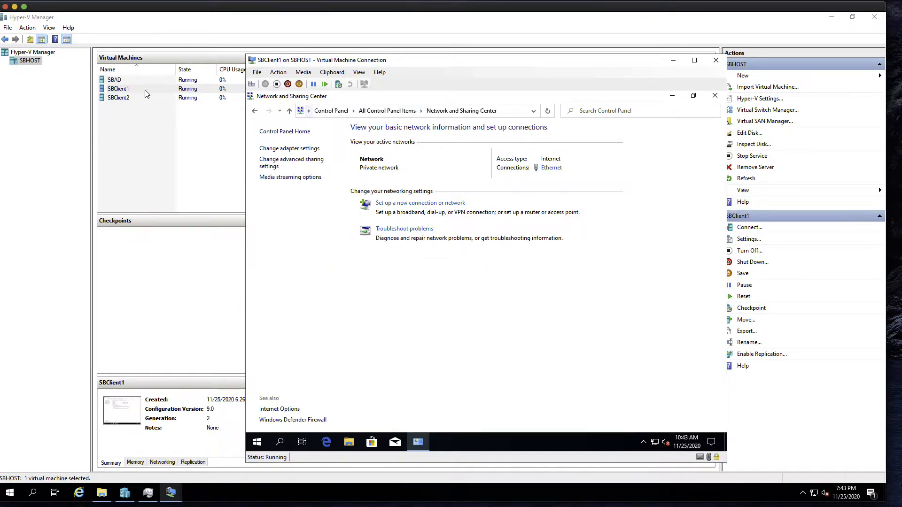
{"action": "left_click", "coordinate": [382, 113]}
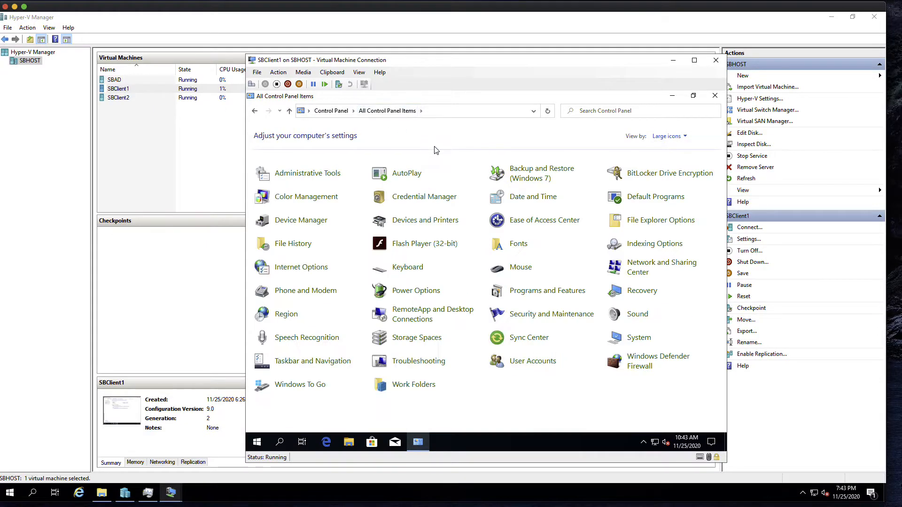
{"action": "left_click", "coordinate": [656, 365]}
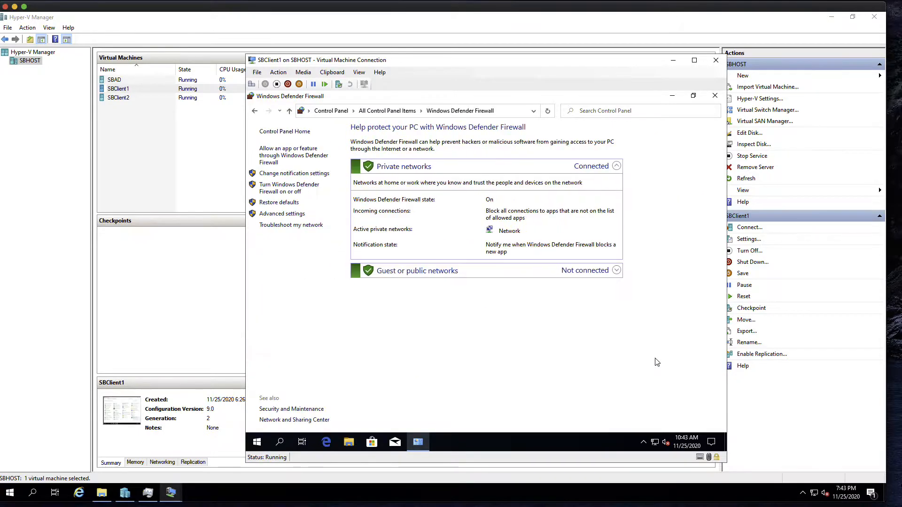
{"action": "left_click", "coordinate": [294, 214]}
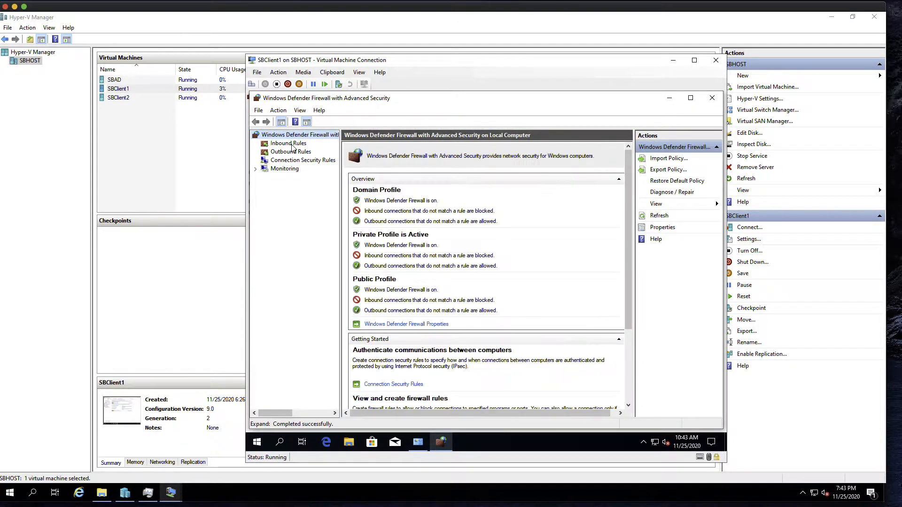
{"action": "left_click", "coordinate": [291, 144]}
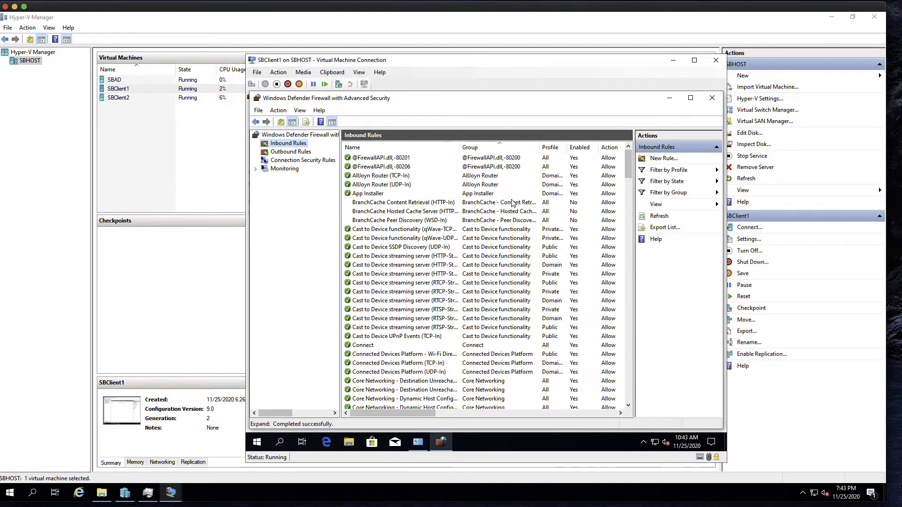
Step: Locate the File and Printer Sharing (Echo Request) inbound rules, widening the Name column
{"action": "scroll", "coordinate": [469, 280], "scroll_direction": "down", "scroll_amount": 13}
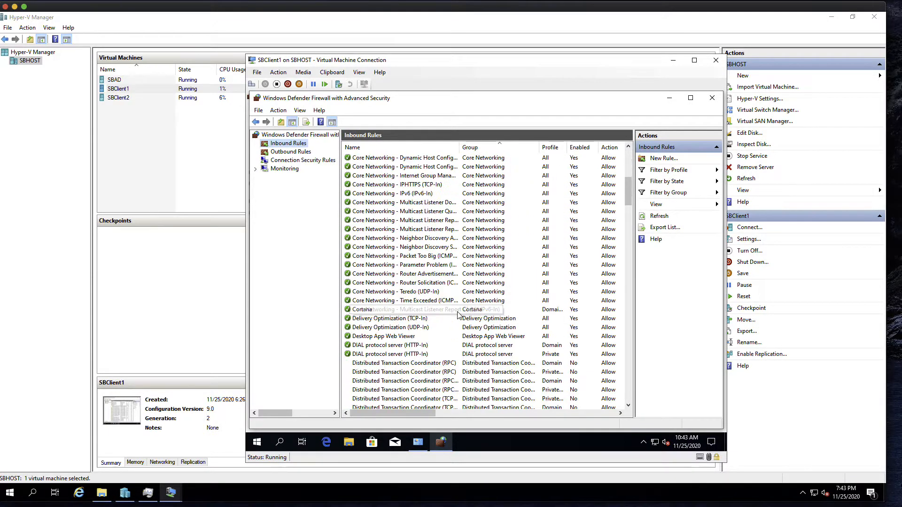
{"action": "scroll", "coordinate": [458, 315], "scroll_direction": "down", "scroll_amount": 3}
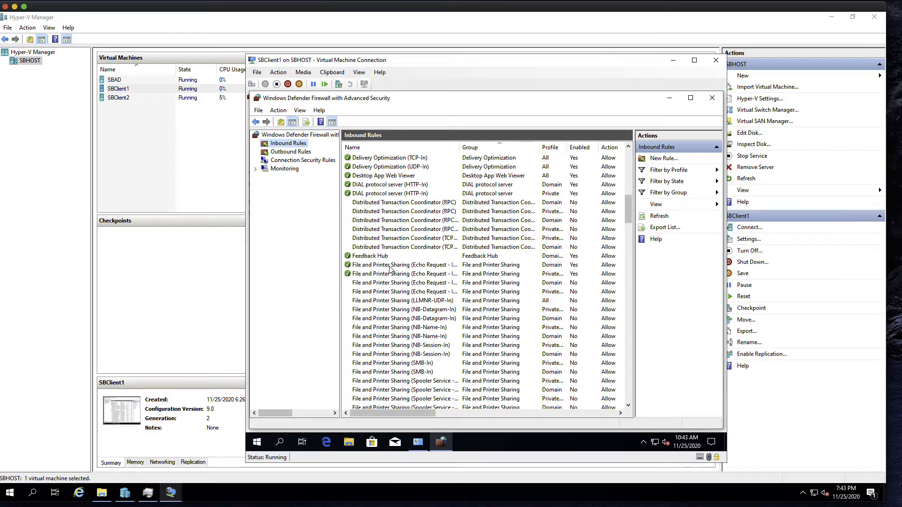
{"action": "left_click", "coordinate": [389, 264]}
{"action": "double_click", "coordinate": [459, 147]}
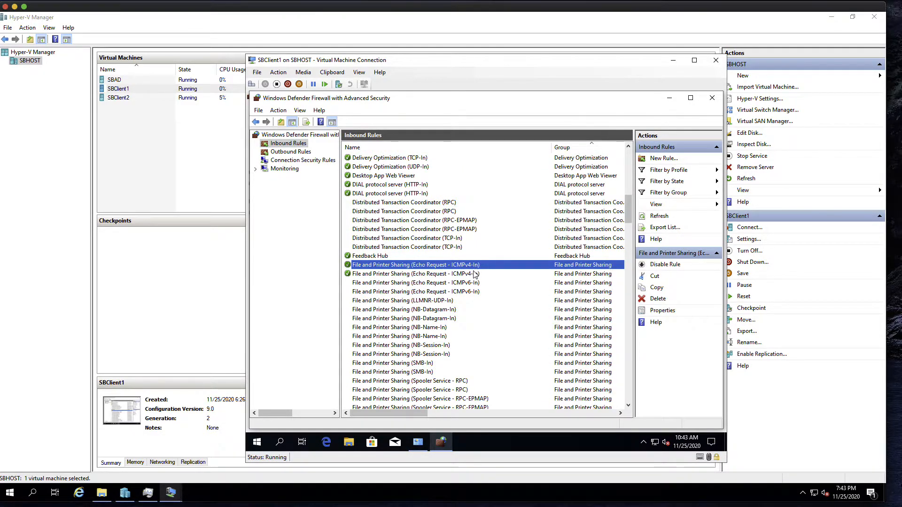
{"action": "left_click", "coordinate": [427, 275]}
Step: Enable both File and Printer Sharing (Echo Request - ICMPv4-In) inbound rules
{"action": "right_click", "coordinate": [372, 266]}
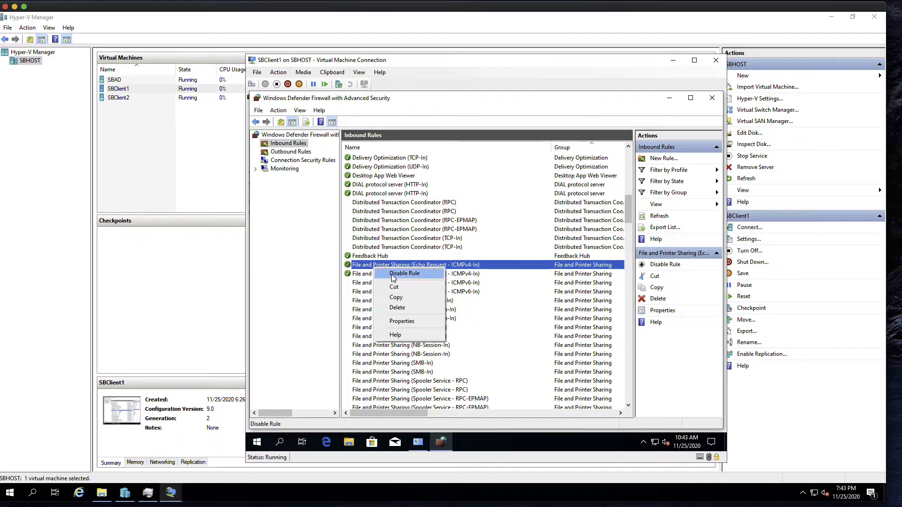
{"action": "left_click", "coordinate": [502, 291]}
{"action": "right_click", "coordinate": [449, 267]}
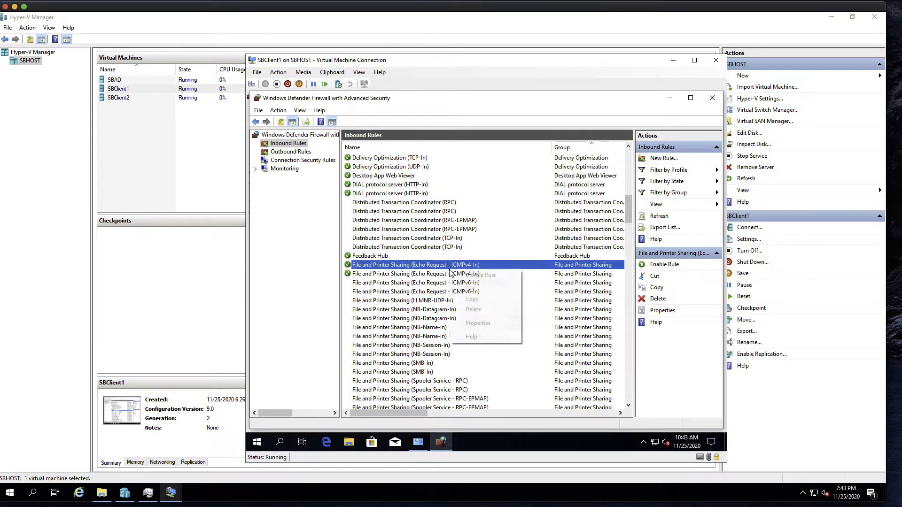
{"action": "left_click", "coordinate": [392, 285]}
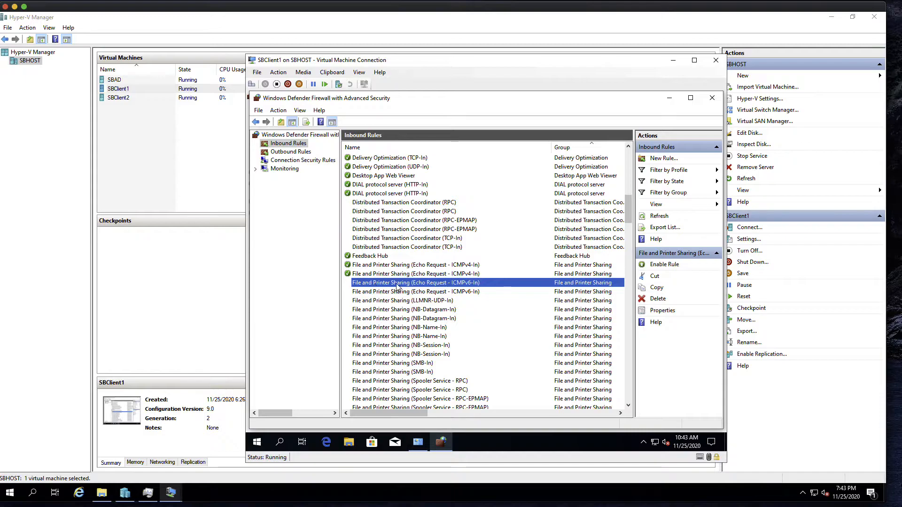
{"action": "right_click", "coordinate": [405, 287]}
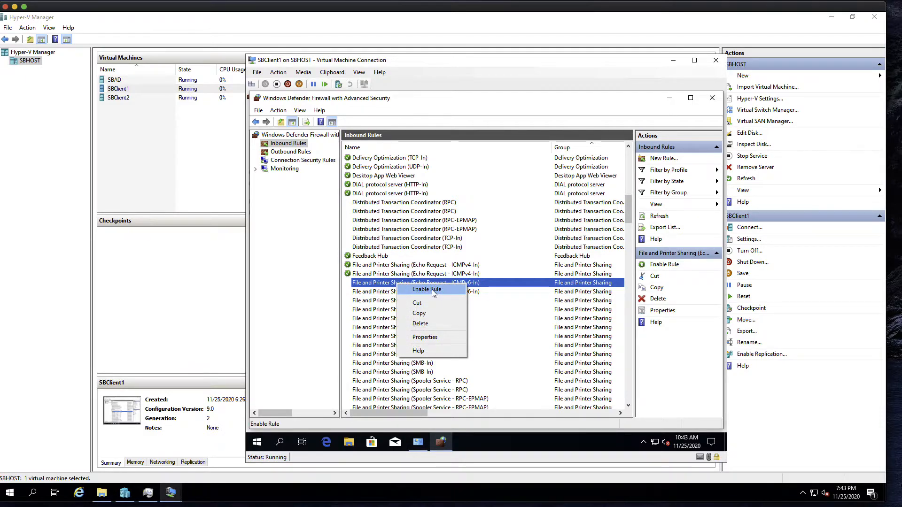
{"action": "left_click", "coordinate": [425, 289]}
{"action": "left_click", "coordinate": [355, 276]}
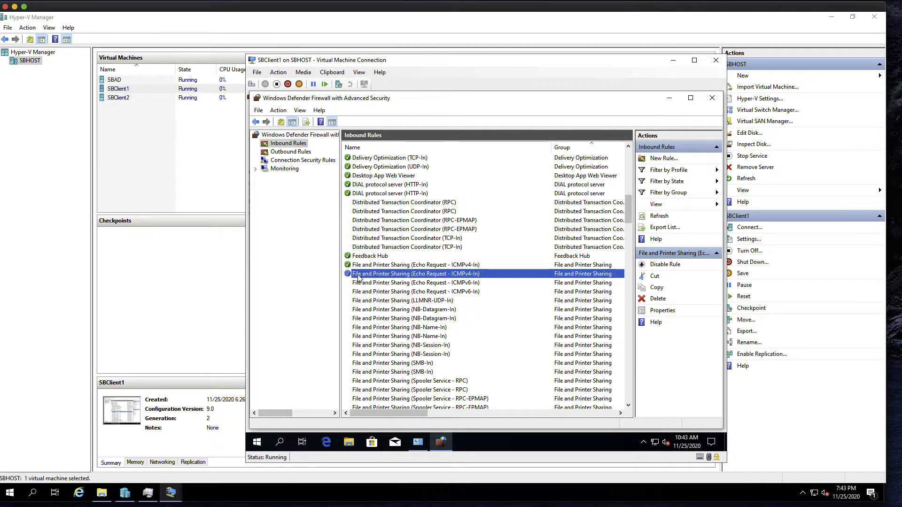
{"action": "right_click", "coordinate": [367, 273]}
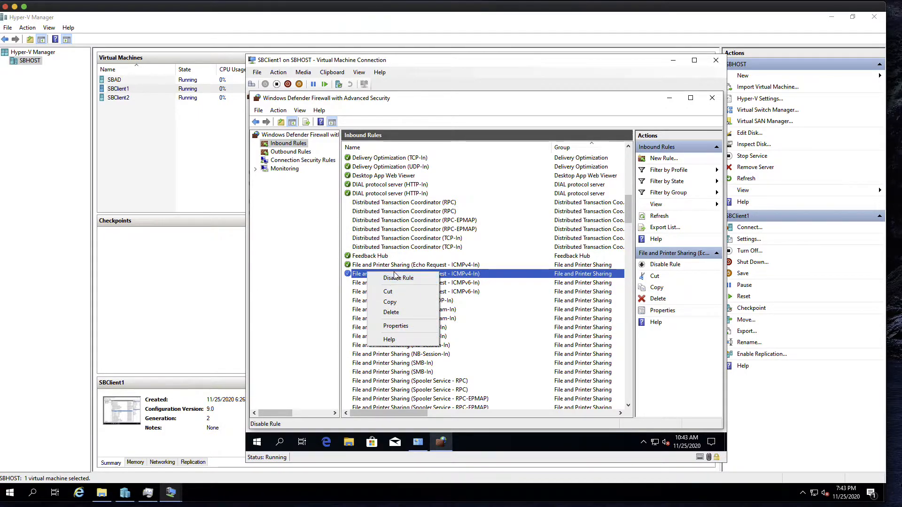
{"action": "left_click", "coordinate": [402, 278]}
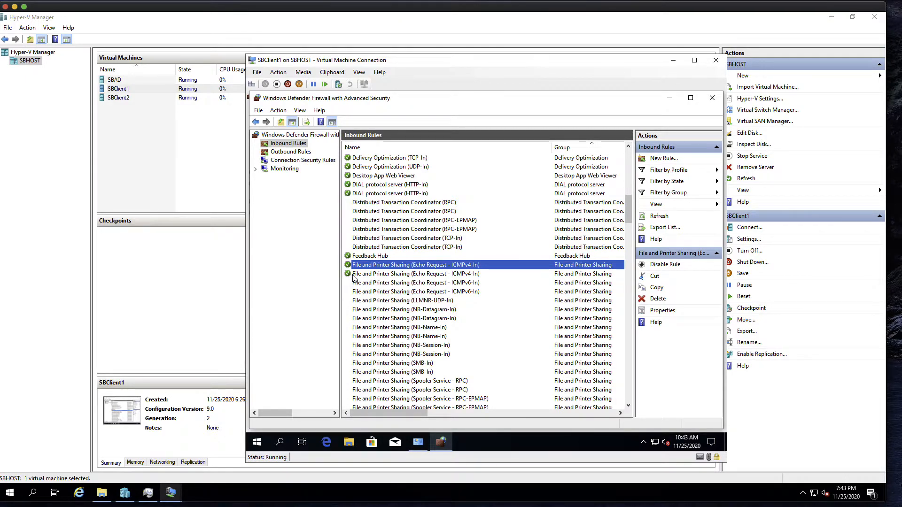
{"action": "left_click", "coordinate": [472, 247]}
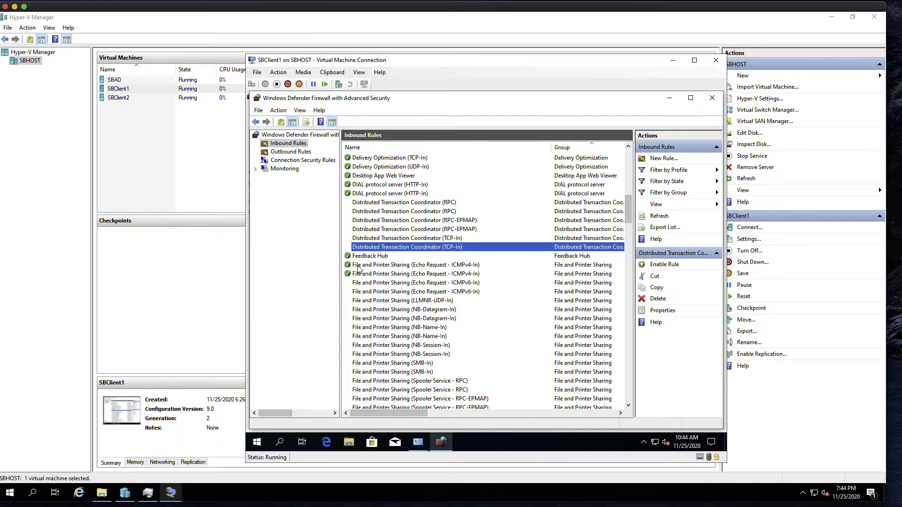
Step: Close SBClient1's Advanced Security window and reopen SBAD's console showing the ping results
{"action": "left_click", "coordinate": [712, 98]}
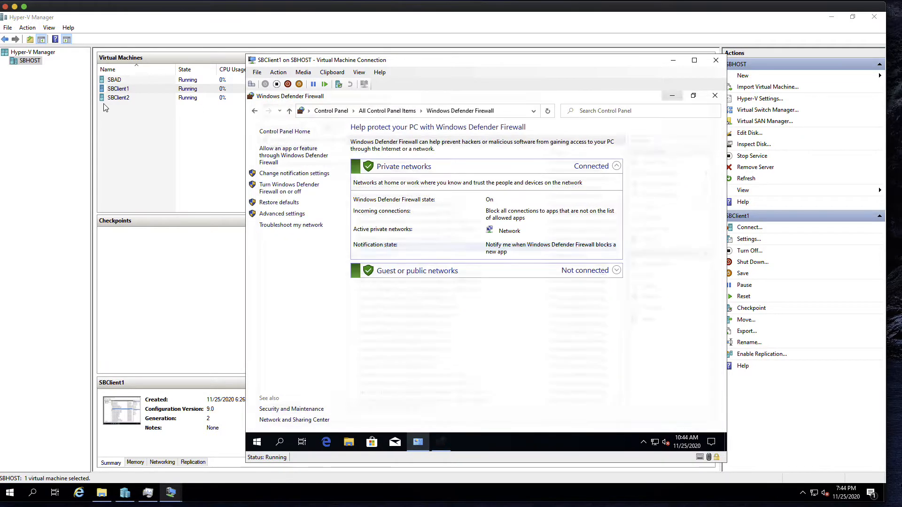
{"action": "double_click", "coordinate": [141, 83]}
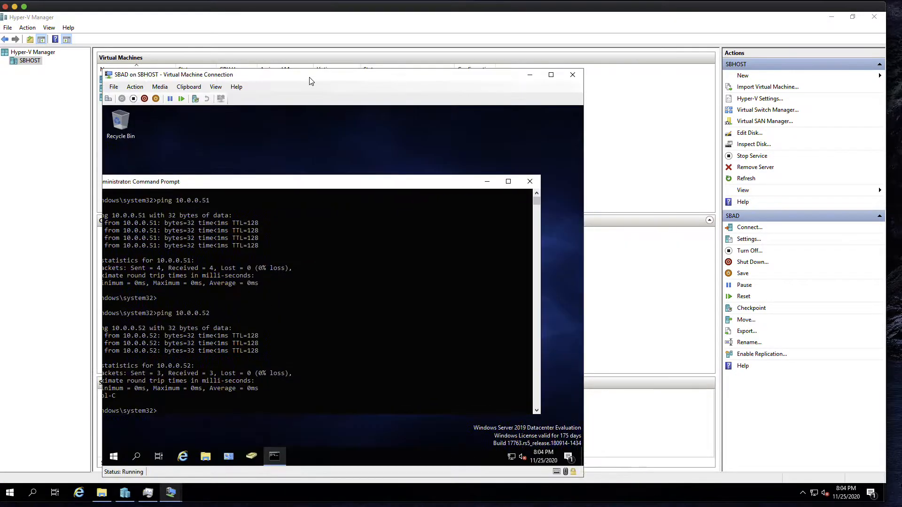
Step: Launch Active Directory Users and Computers from Windows Administrative Tools and expand informatiker.local
{"action": "left_click_drag", "start_coordinate": [309, 81], "coordinate": [338, 72]}
{"action": "left_click", "coordinate": [142, 447]}
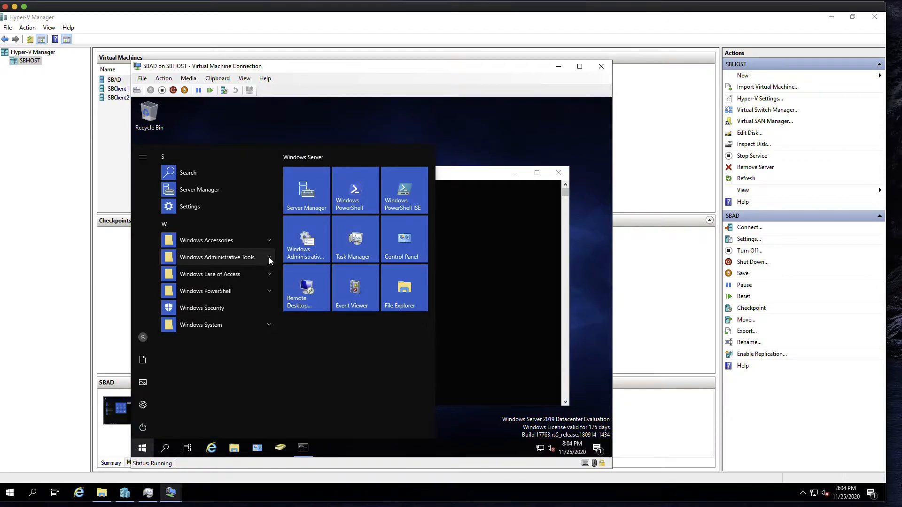
{"action": "left_click", "coordinate": [269, 257]}
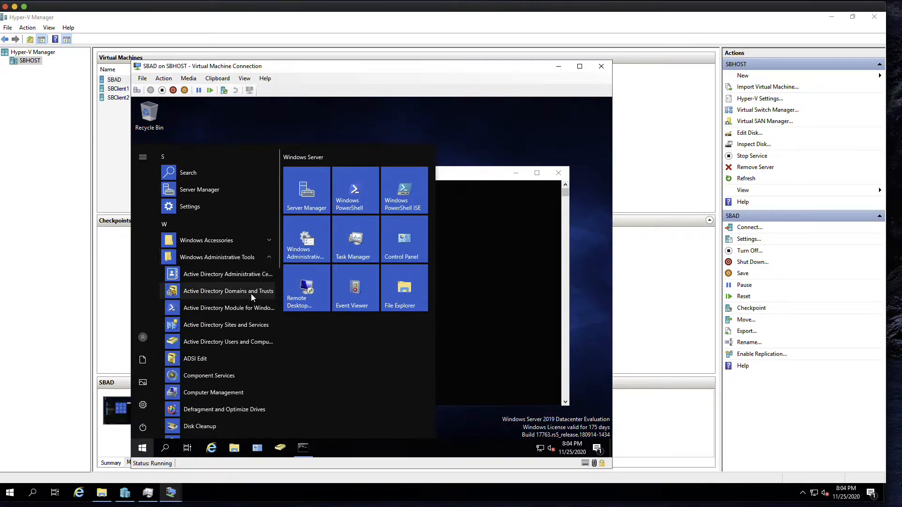
{"action": "left_click", "coordinate": [229, 342]}
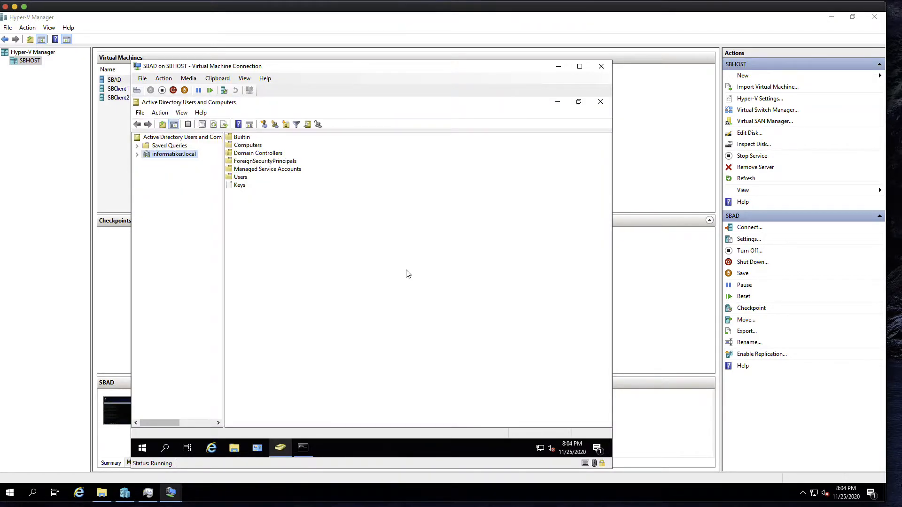
{"action": "left_click", "coordinate": [138, 155]}
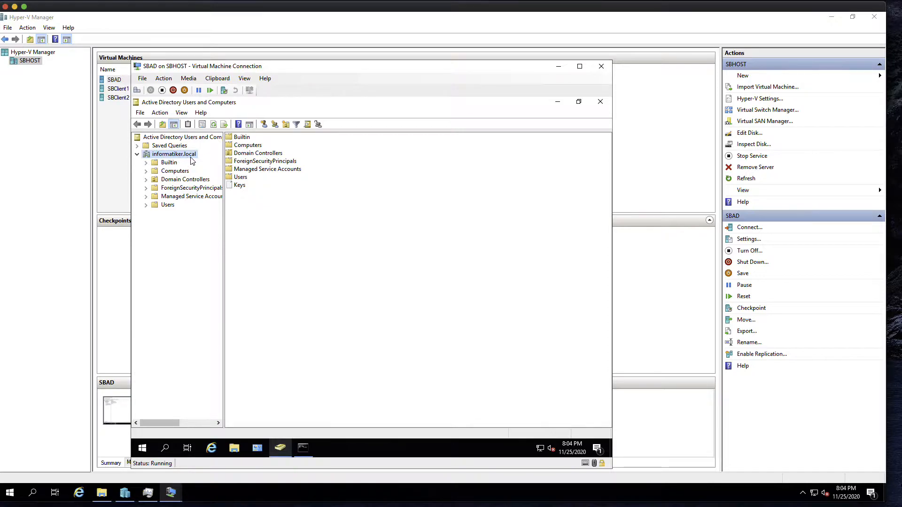
Step: Browse Users, Domain Controllers, Computers and Builtin, then right-click informatiker.local for its actions
{"action": "left_click", "coordinate": [161, 206]}
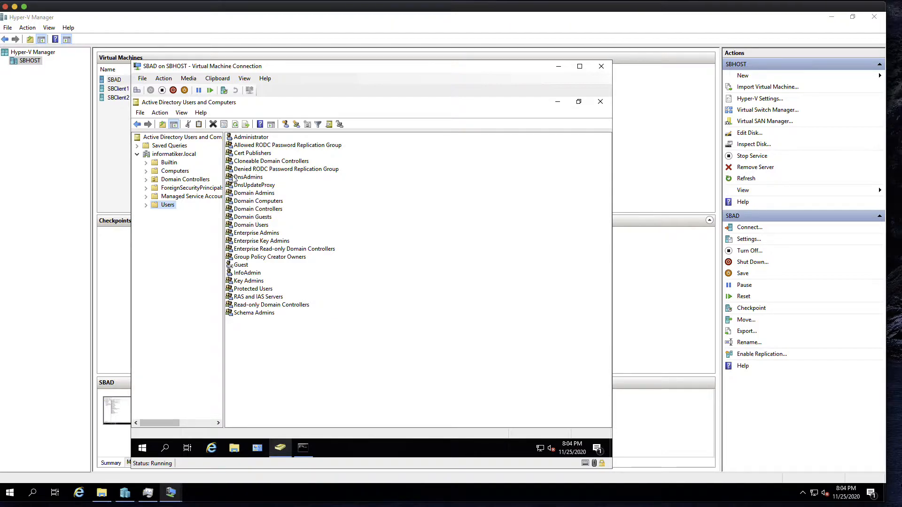
{"action": "left_click", "coordinate": [175, 180]}
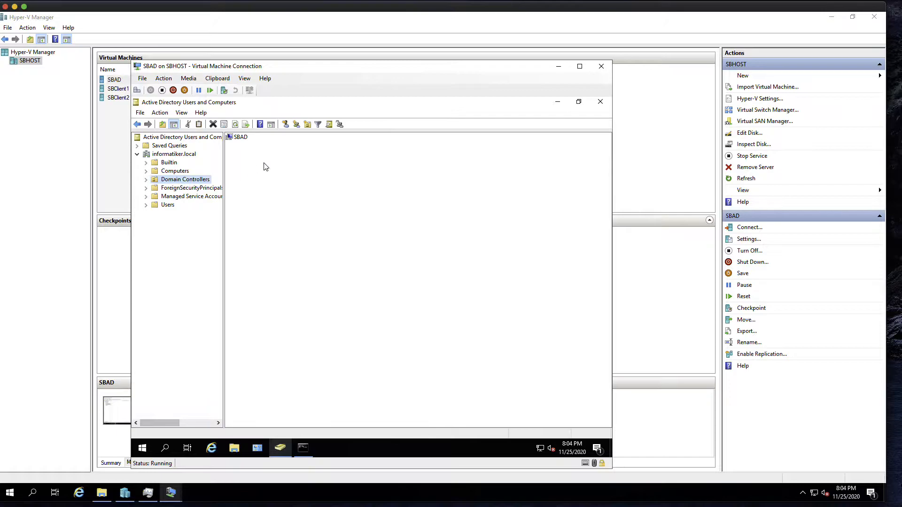
{"action": "left_click", "coordinate": [181, 172]}
{"action": "left_click", "coordinate": [172, 164]}
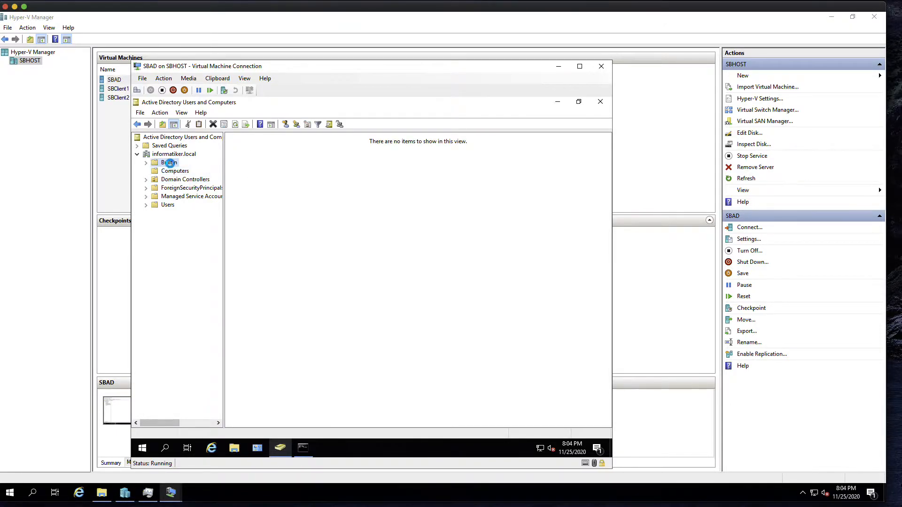
{"action": "left_click", "coordinate": [177, 155]}
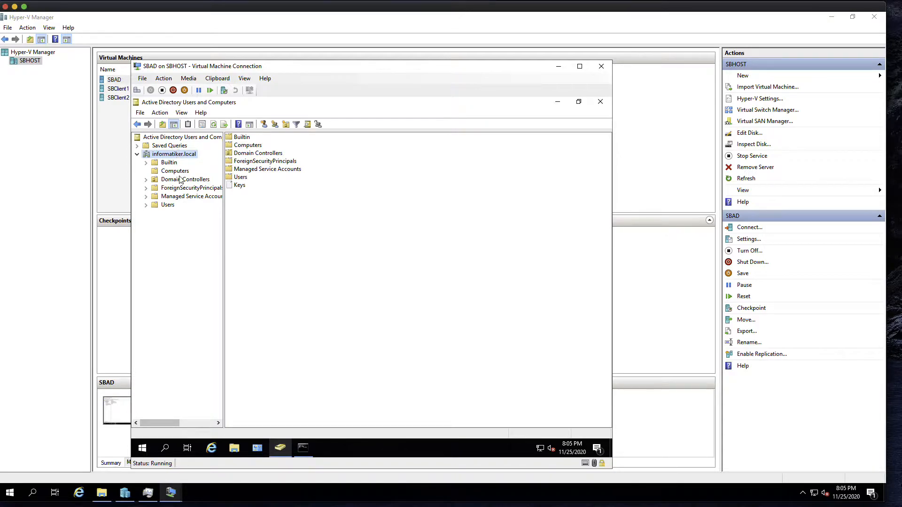
{"action": "left_click", "coordinate": [173, 207]}
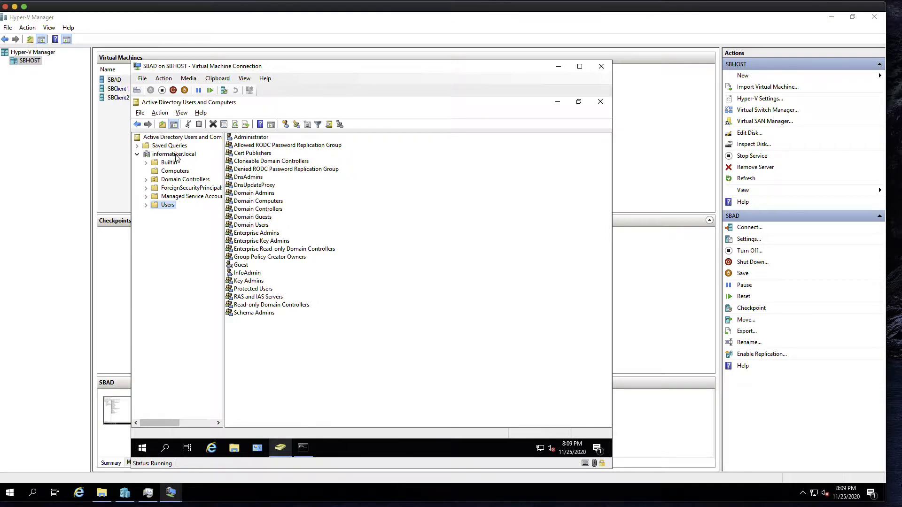
{"action": "left_click", "coordinate": [176, 155]}
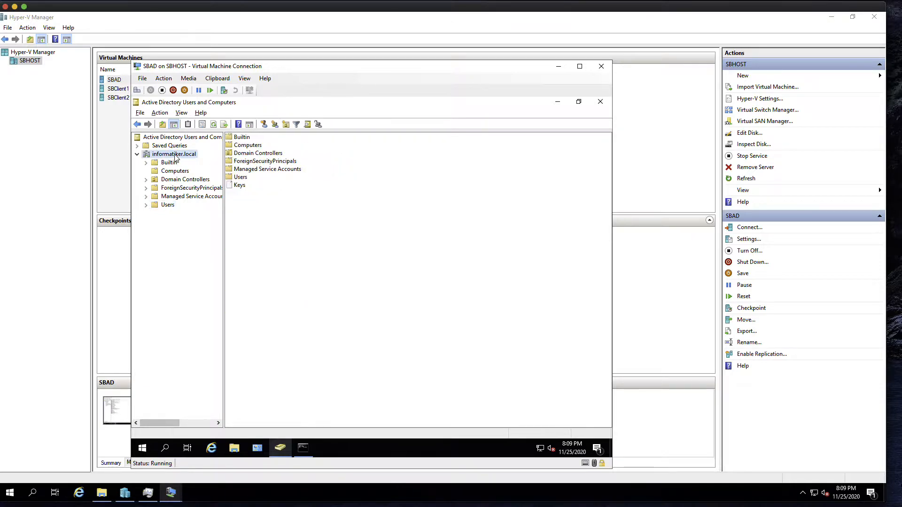
{"action": "right_click", "coordinate": [175, 156]}
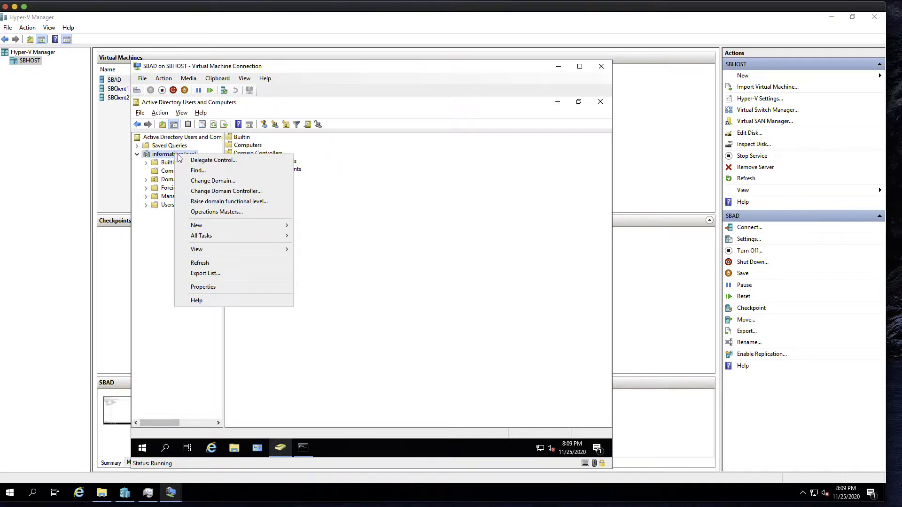
Step: Create the Development organizational unit under informatiker.local
{"action": "mouse_move", "coordinate": [240, 226]}
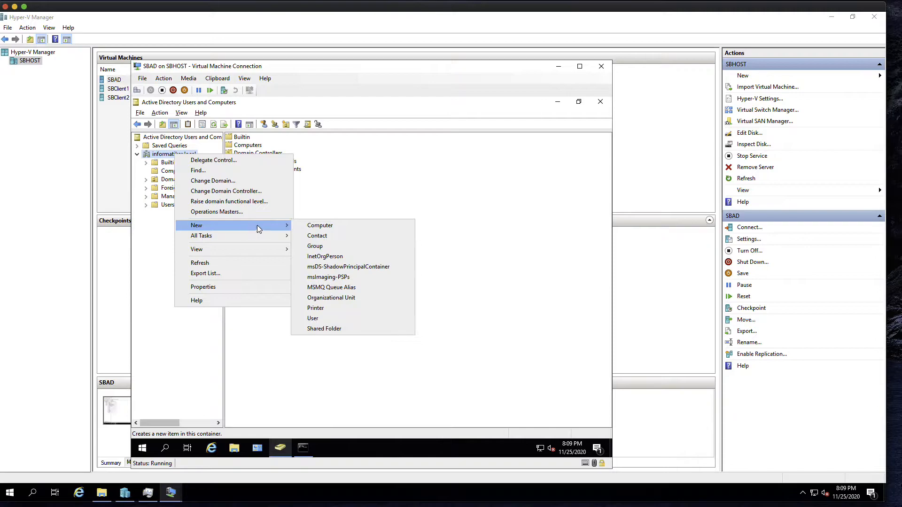
{"action": "left_click", "coordinate": [343, 299]}
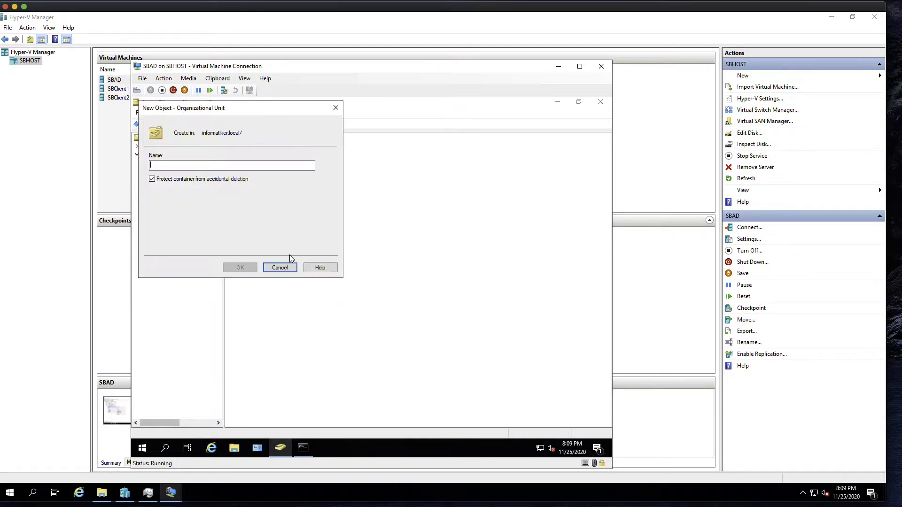
{"action": "type", "text": "Development"}
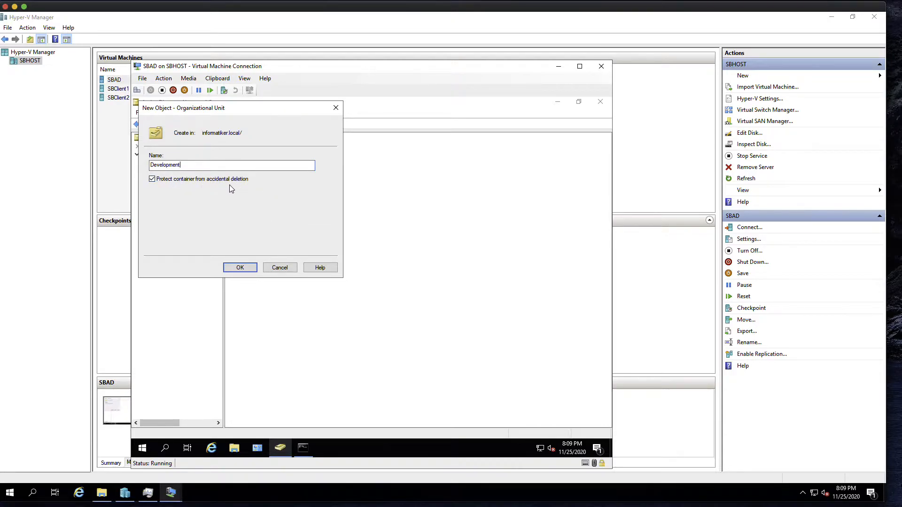
{"action": "left_click_drag", "start_coordinate": [199, 110], "coordinate": [287, 122]}
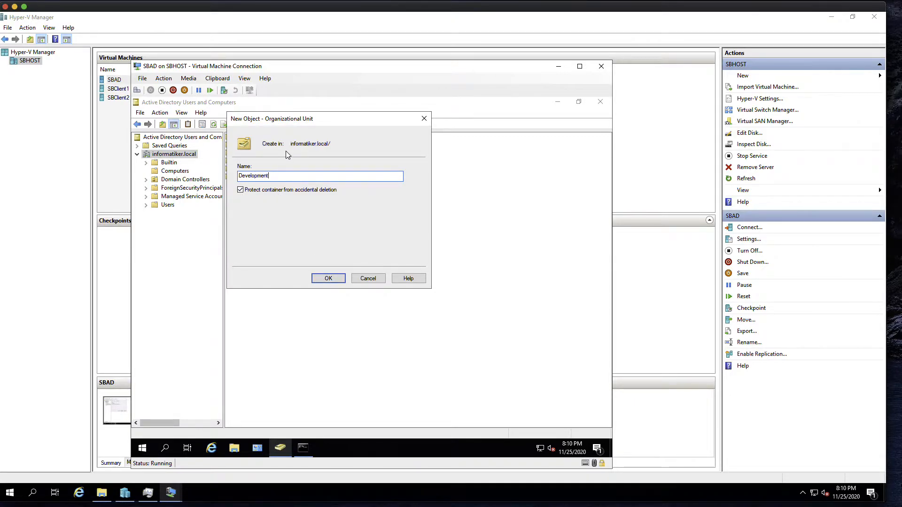
{"action": "left_click", "coordinate": [322, 279]}
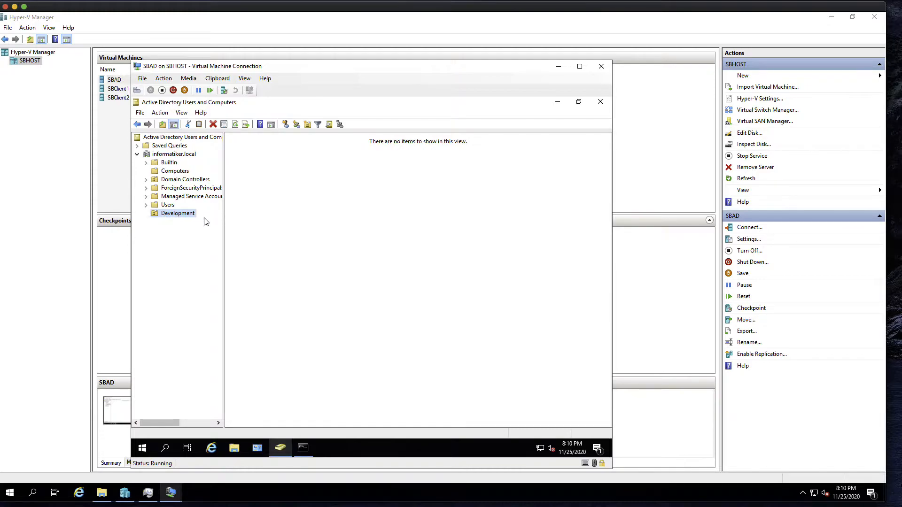
Step: Create a second organizational unit named Sales under informatiker.local
{"action": "left_click", "coordinate": [169, 156]}
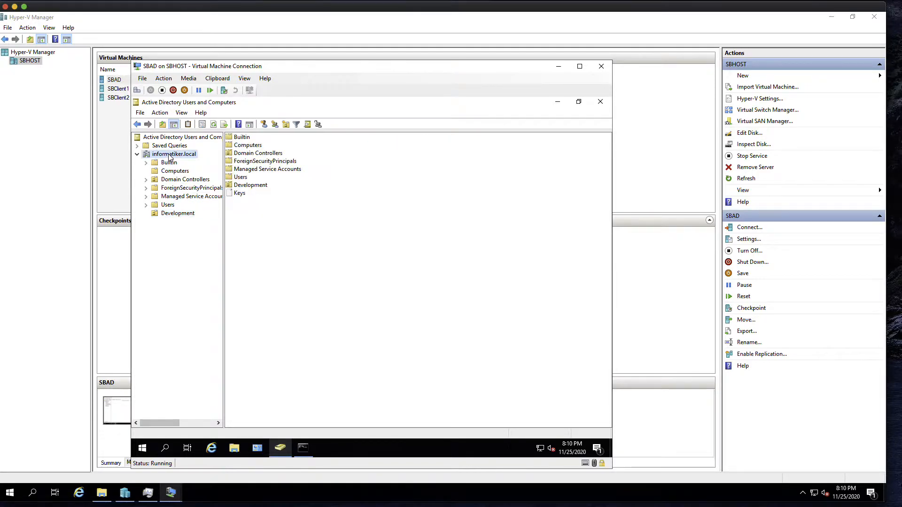
{"action": "right_click", "coordinate": [170, 156]}
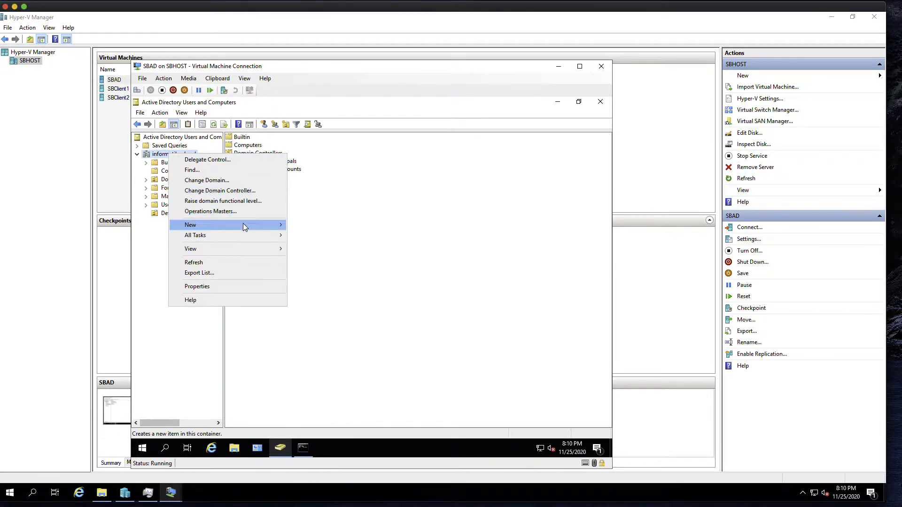
{"action": "mouse_move", "coordinate": [244, 225]}
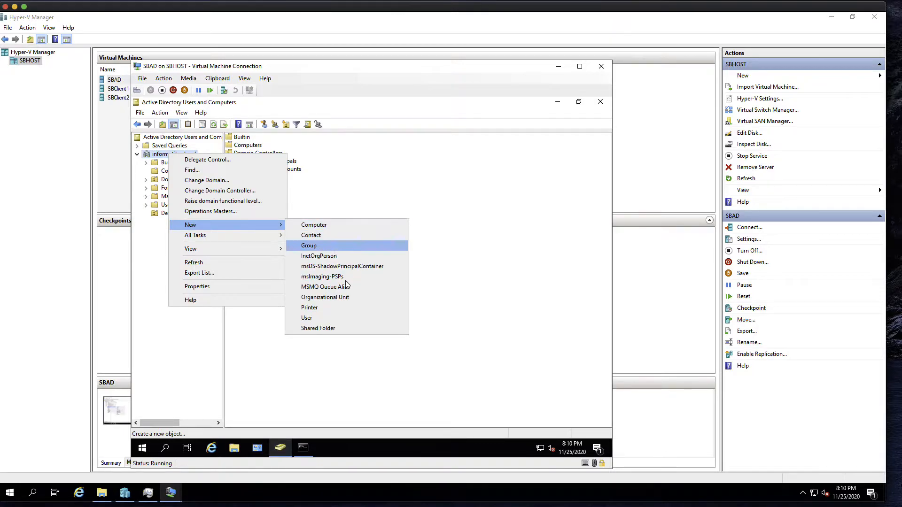
{"action": "left_click", "coordinate": [328, 298]}
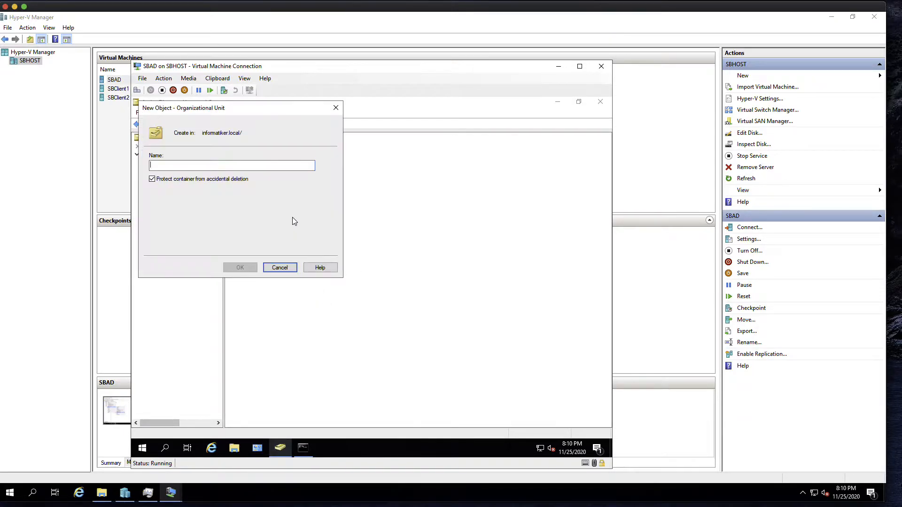
{"action": "type", "text": "Sales"}
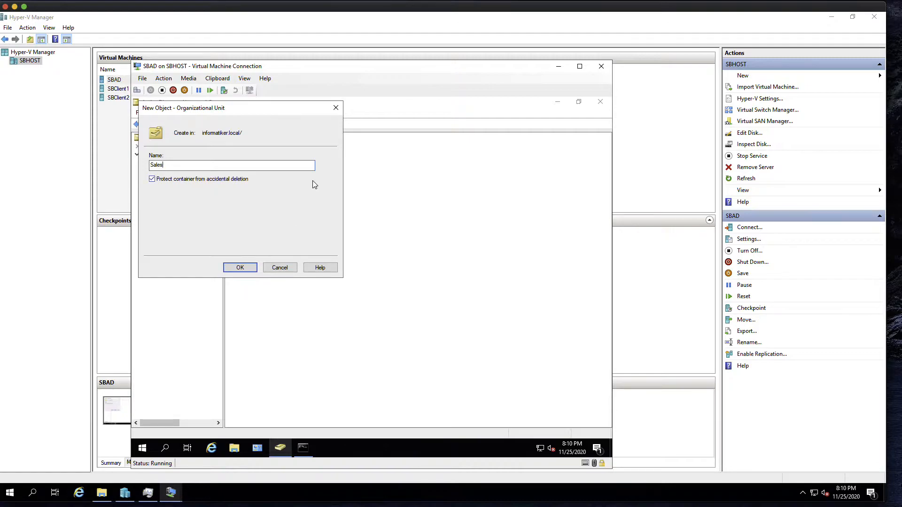
{"action": "left_click", "coordinate": [240, 268]}
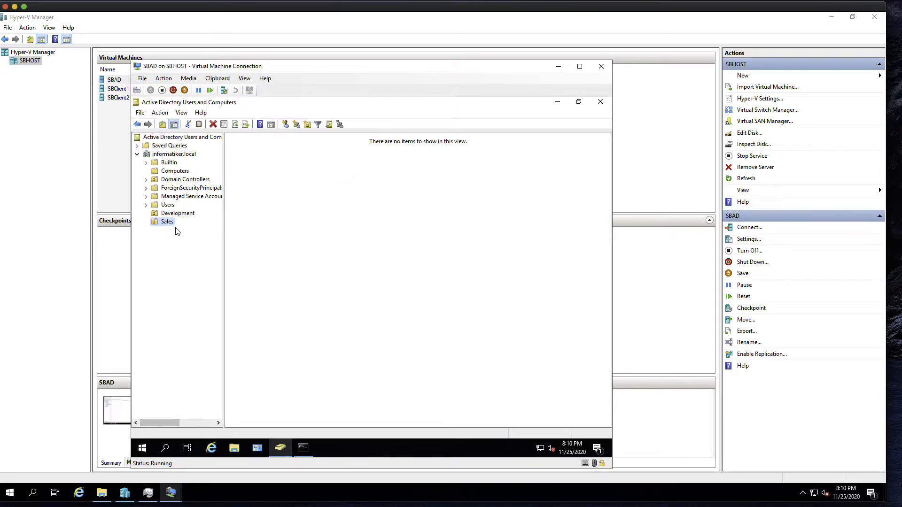
{"action": "key", "text": "Up"}
Step: Switch between the Sales and Development OUs to check their contents, ending on Development
{"action": "left_click", "coordinate": [170, 225]}
{"action": "left_click", "coordinate": [174, 215]}
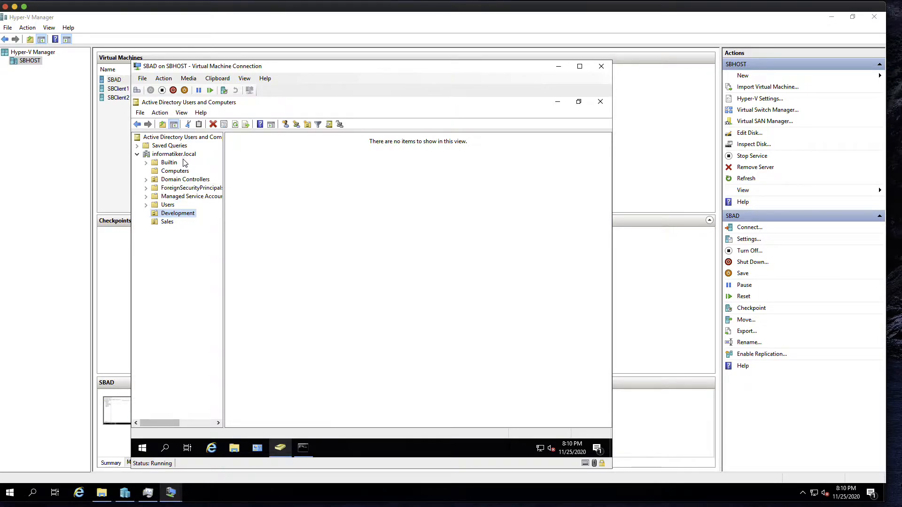
{"action": "left_click", "coordinate": [170, 222]}
{"action": "left_click", "coordinate": [174, 214]}
{"action": "left_click", "coordinate": [172, 224]}
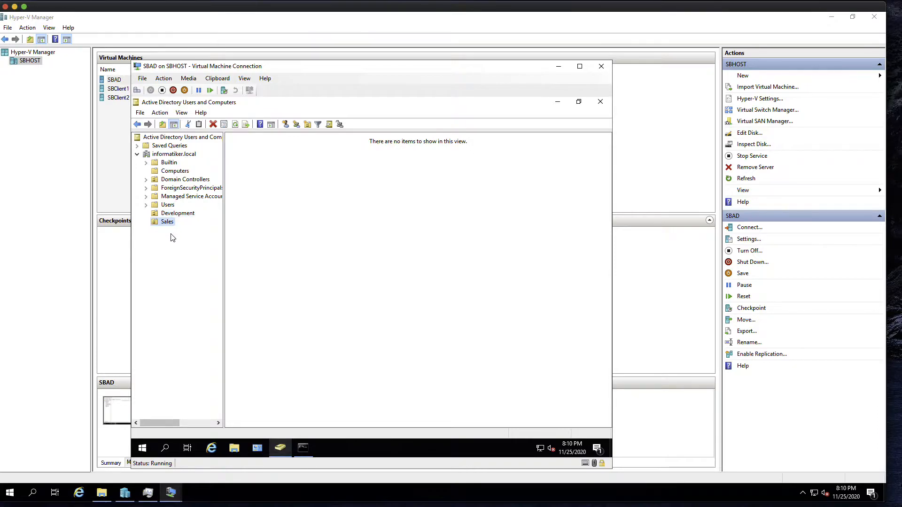
{"action": "left_click", "coordinate": [176, 217]}
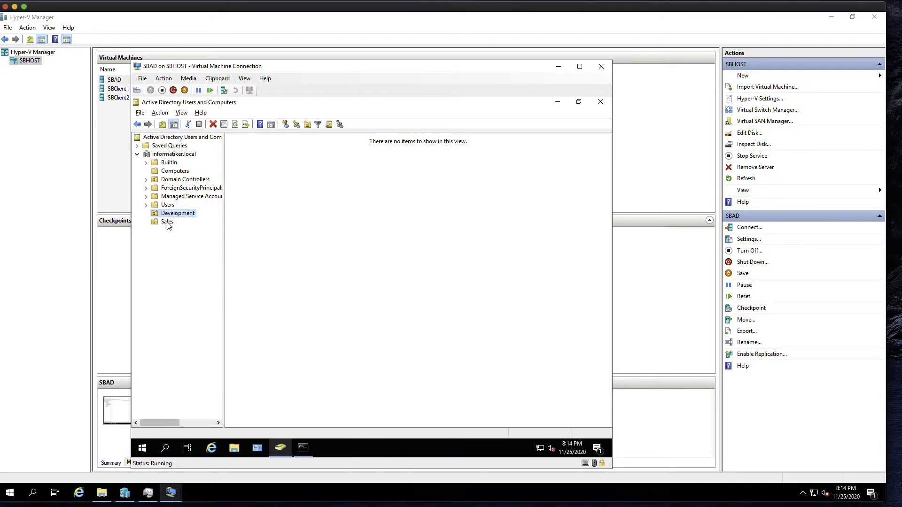
{"action": "left_click", "coordinate": [168, 224]}
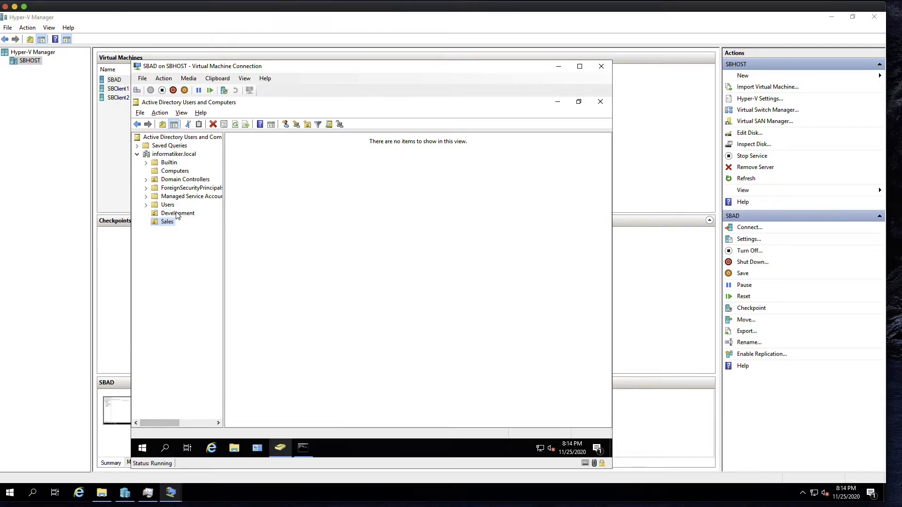
{"action": "left_click", "coordinate": [175, 215]}
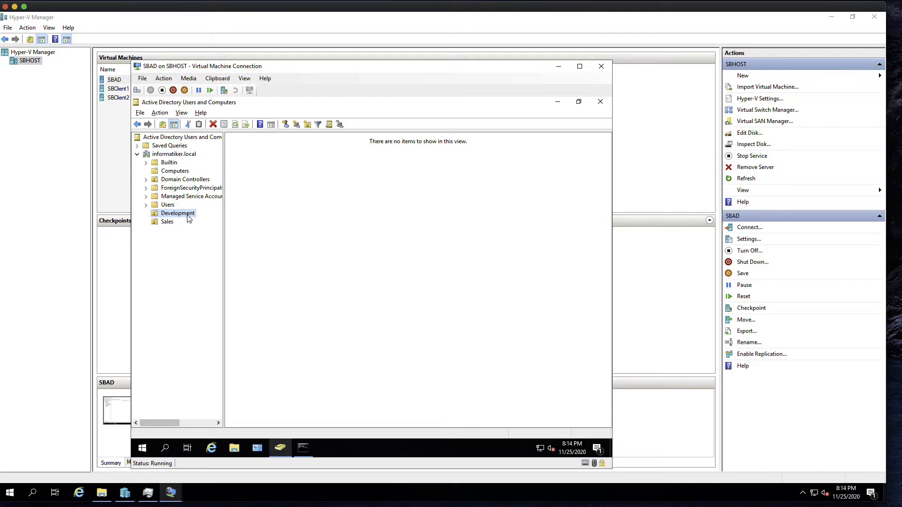
Step: Bring up the context menu in Development's empty right pane
{"action": "right_click", "coordinate": [304, 194]}
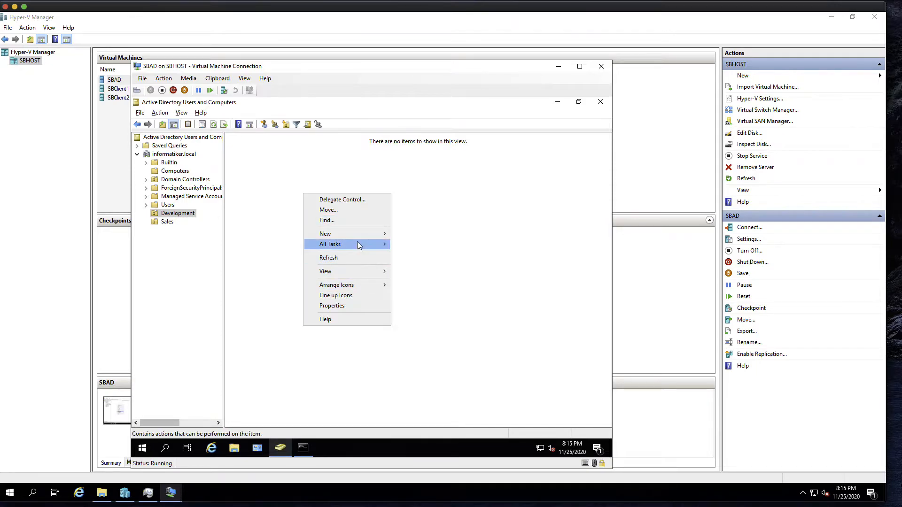
{"action": "left_click", "coordinate": [184, 216]}
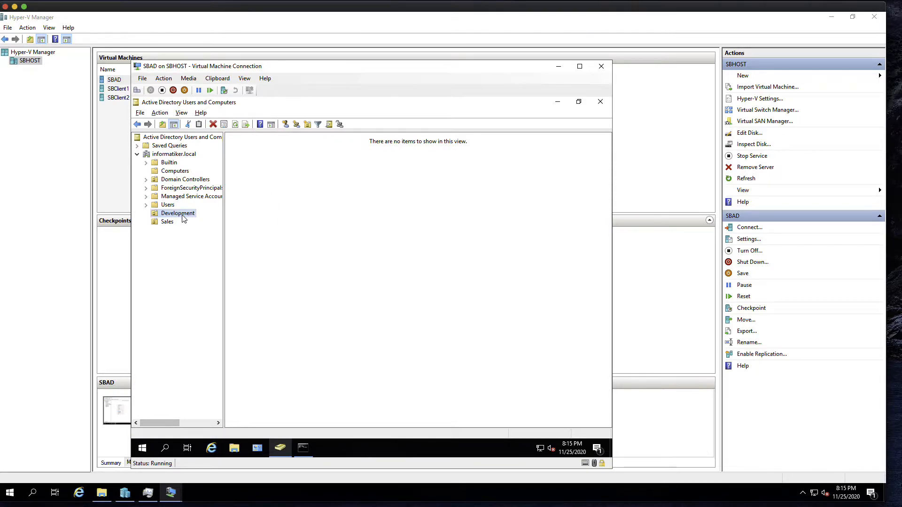
{"action": "right_click", "coordinate": [282, 175]}
Step: Start a new Development user with first name Ana, last name P and logon name ana.p
{"action": "mouse_move", "coordinate": [331, 214]}
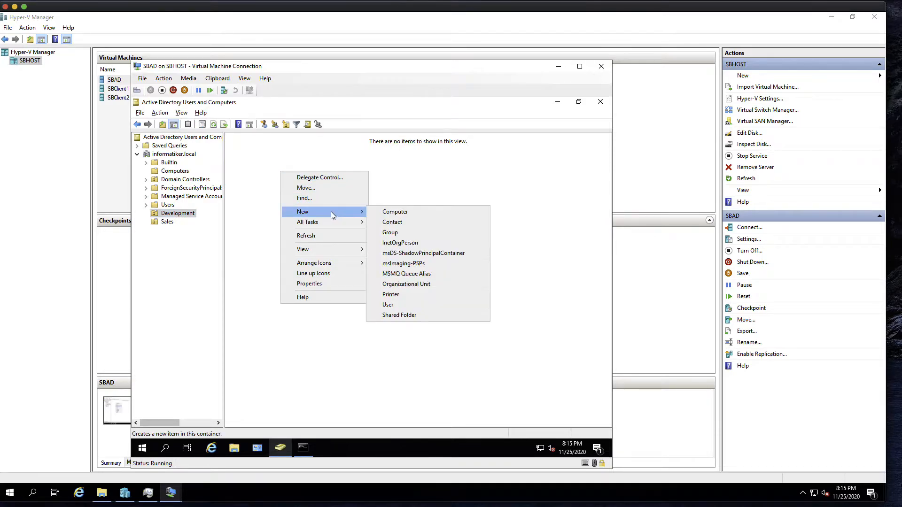
{"action": "left_click", "coordinate": [388, 305]}
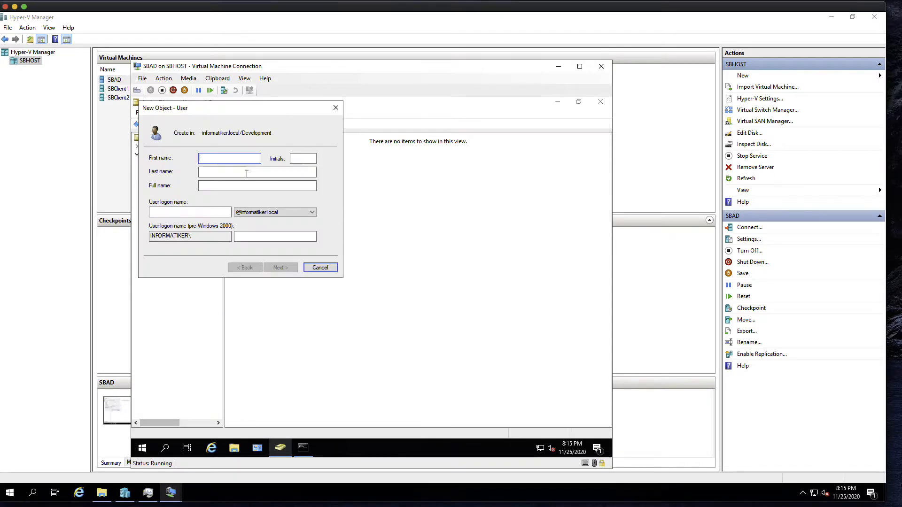
{"action": "type", "text": "Ana"}
{"action": "key", "text": "Tab"}
{"action": "type", "text": "P"}
{"action": "left_click", "coordinate": [180, 211]}
{"action": "type", "text": "ana."}
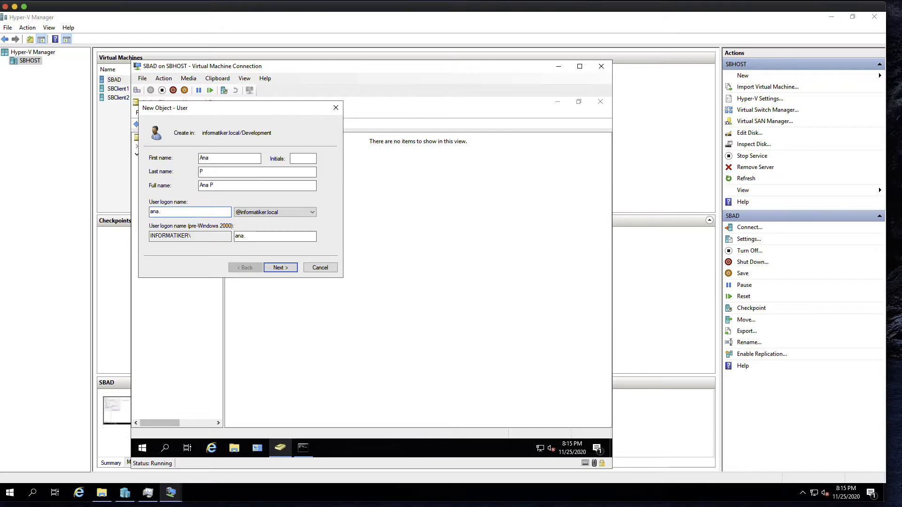
{"action": "type", "text": "p"}
{"action": "left_click_drag", "start_coordinate": [239, 112], "coordinate": [360, 144]}
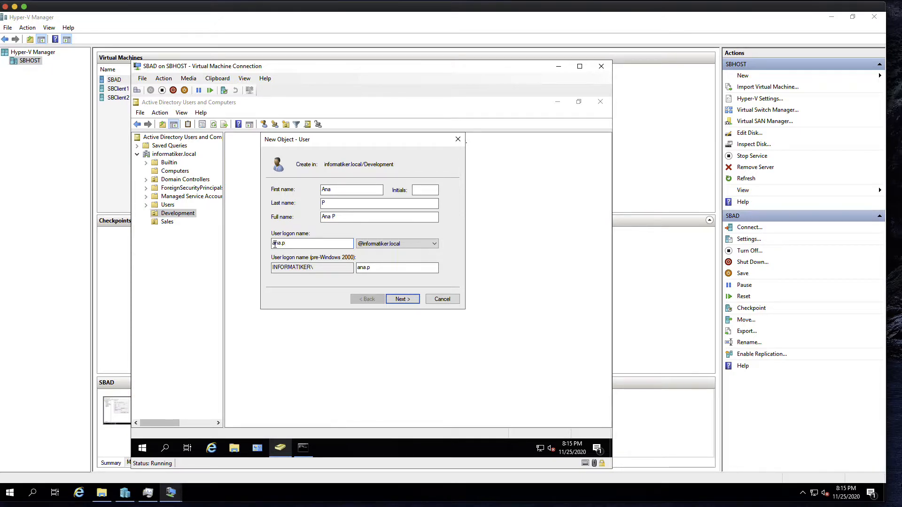
{"action": "left_click_drag", "start_coordinate": [272, 244], "coordinate": [279, 243]}
{"action": "left_click", "coordinate": [288, 243]}
Step: Clear 'must change password at next logon', set 'Password never expires', enter and confirm the password, and finish
{"action": "left_click", "coordinate": [410, 299]}
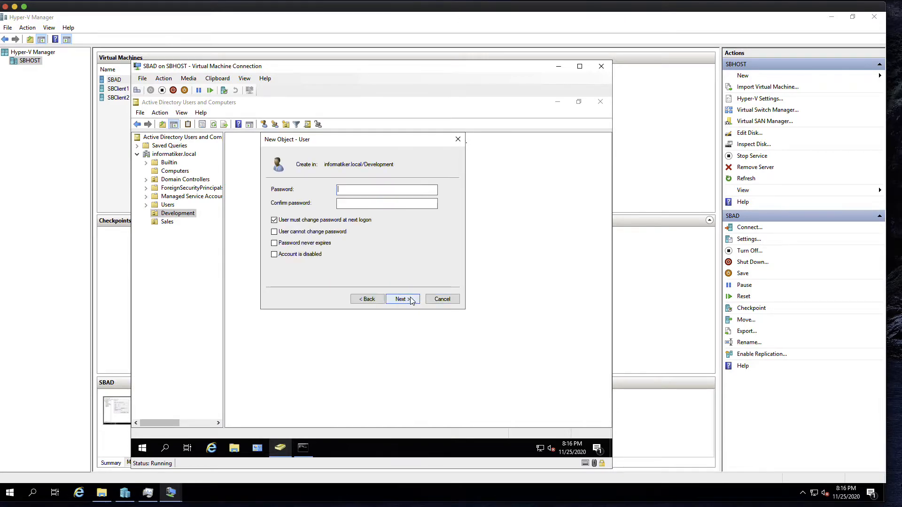
{"action": "left_click", "coordinate": [275, 220]}
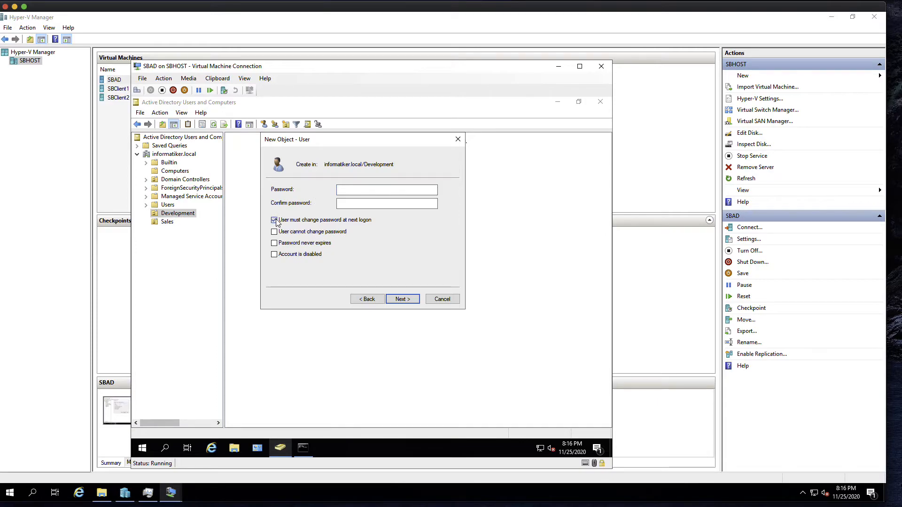
{"action": "left_click", "coordinate": [275, 244]}
{"action": "left_click", "coordinate": [355, 190]}
{"action": "type", "text": "•••••••"}
{"action": "left_click", "coordinate": [340, 202]}
{"action": "type", "text": "•••••"}
{"action": "type", "text": "••"}
{"action": "left_click", "coordinate": [402, 299]}
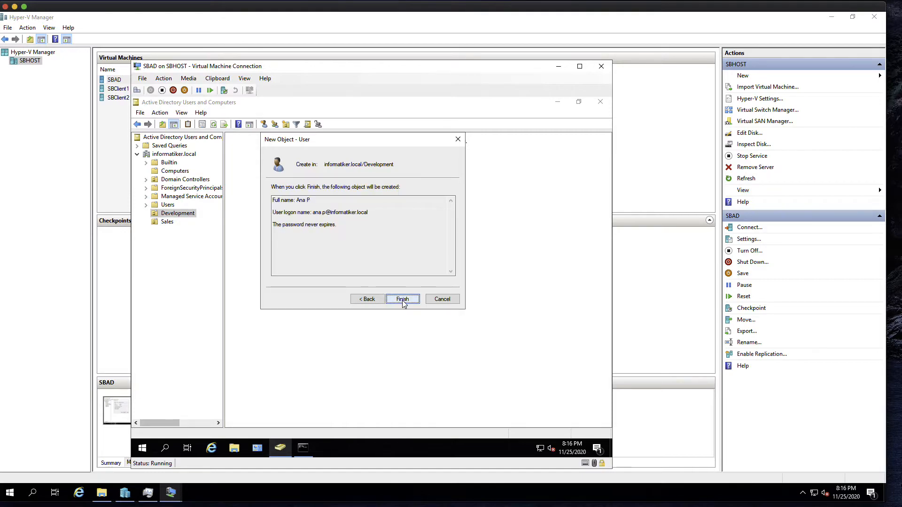
{"action": "left_click", "coordinate": [403, 299]}
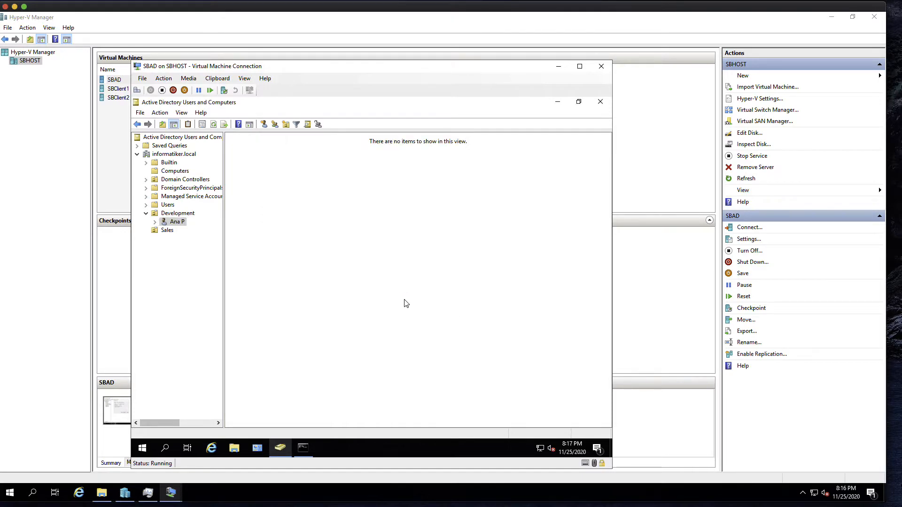
Step: Check the Development and Sales OU contents, returning to Development
{"action": "left_click", "coordinate": [184, 213]}
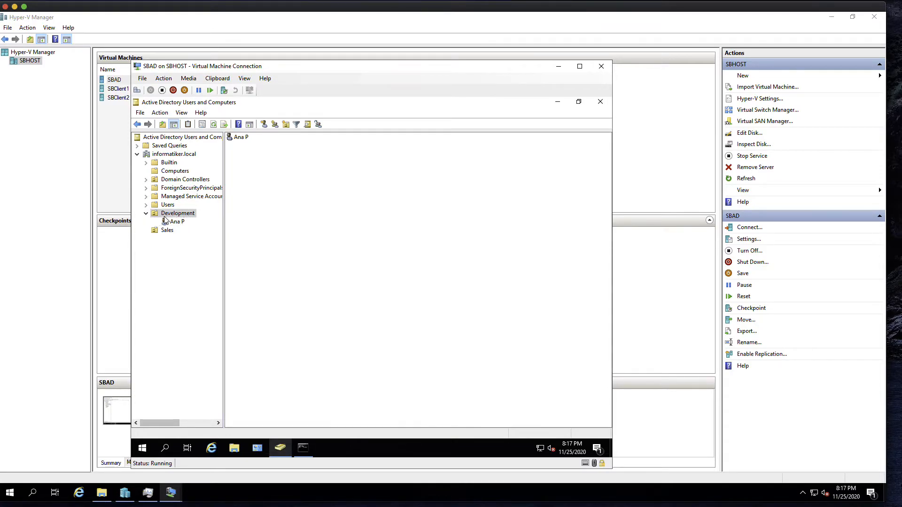
{"action": "left_click", "coordinate": [177, 220]}
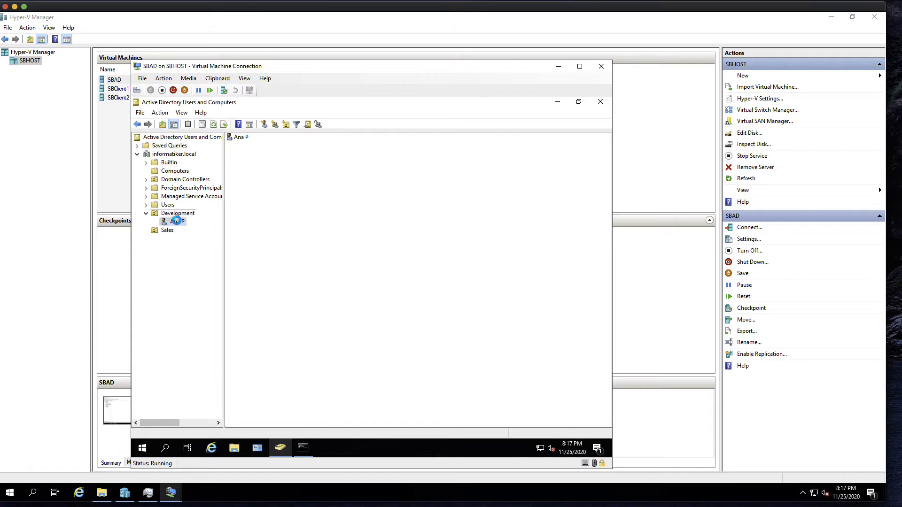
{"action": "left_click", "coordinate": [179, 215]}
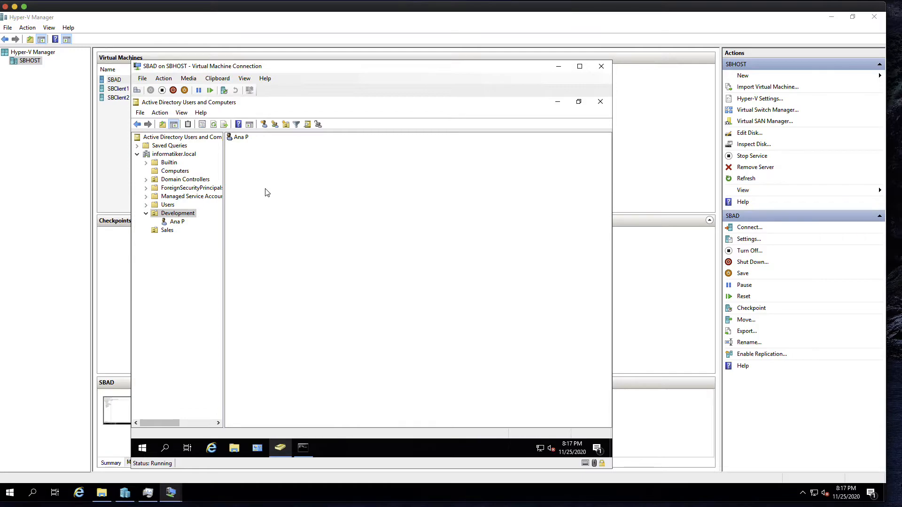
{"action": "left_click", "coordinate": [168, 231]}
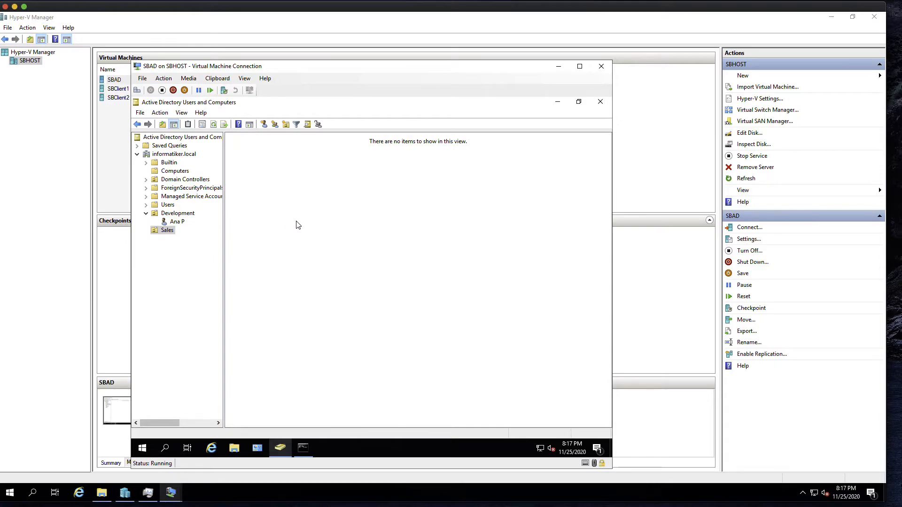
{"action": "left_click", "coordinate": [179, 214]}
{"action": "right_click", "coordinate": [265, 183]}
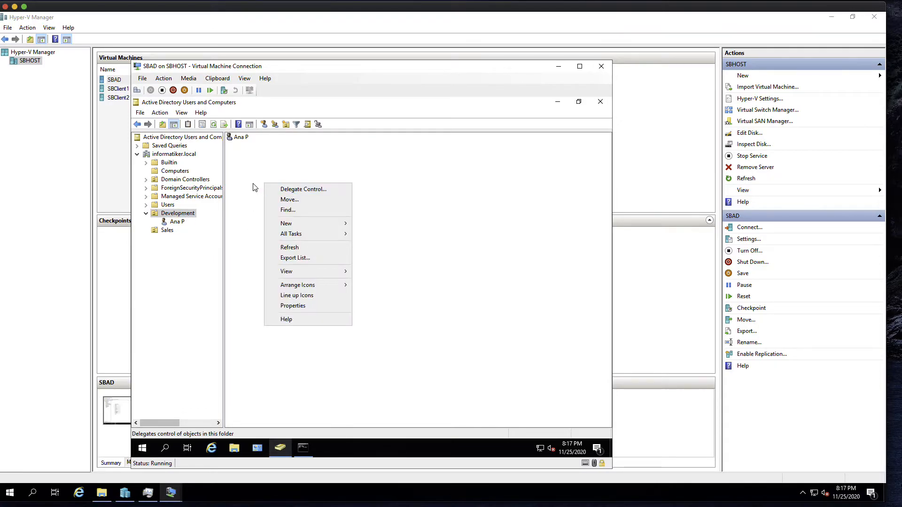
{"action": "left_click", "coordinate": [249, 179]}
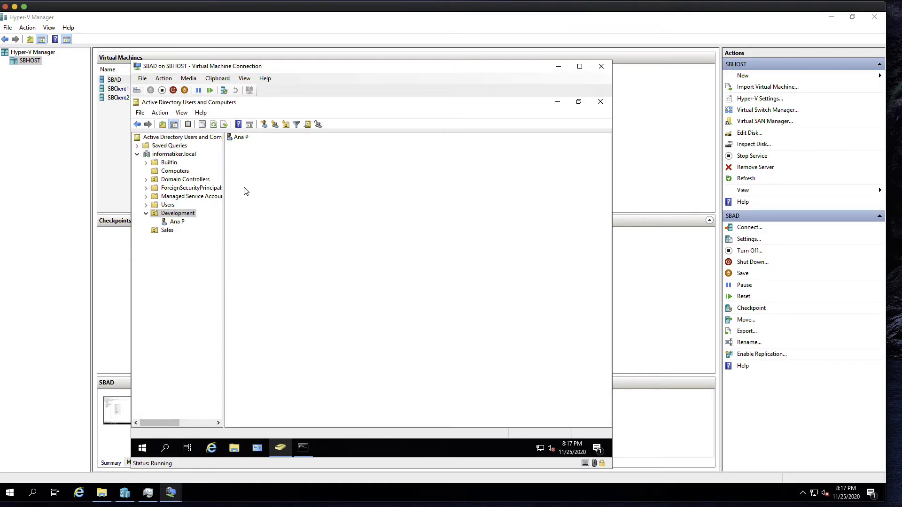
{"action": "right_click", "coordinate": [250, 180]}
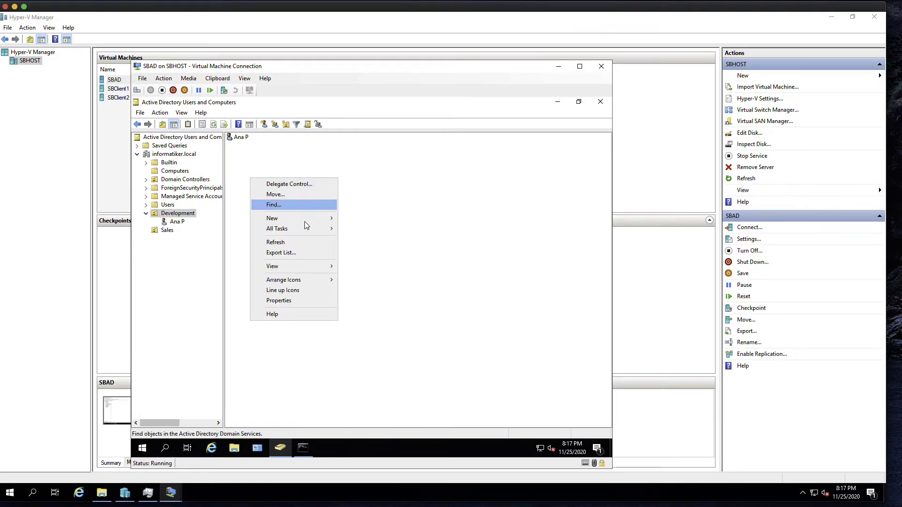
{"action": "mouse_move", "coordinate": [307, 219]}
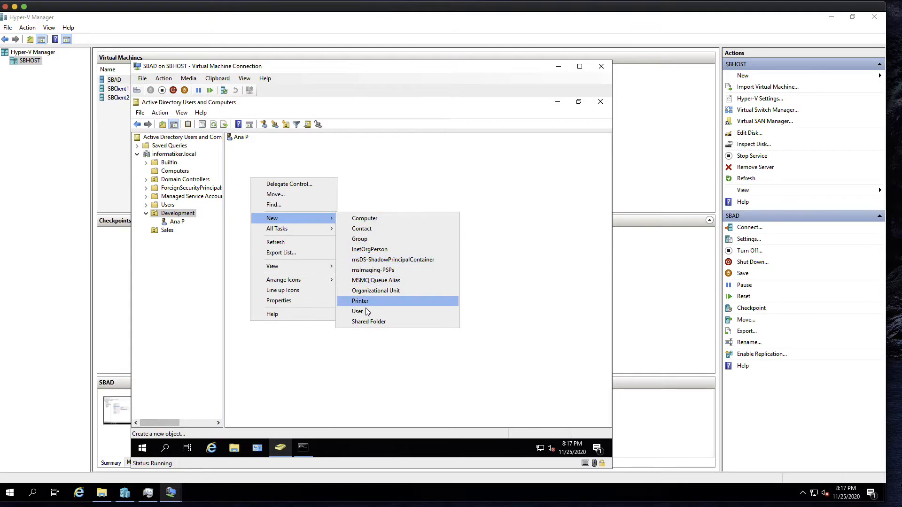
{"action": "left_click", "coordinate": [357, 312]}
{"action": "type", "text": "Eva"}
{"action": "key", "text": "Tab"}
{"action": "key", "text": "Tab"}
{"action": "type", "text": "M"}
Step: Create Sales user Steve v with logon name steve.v and a confirmed password
{"action": "key", "text": "Tab"}
{"action": "key", "text": "Tab"}
{"action": "type", "text": "eva.m"}
{"action": "left_click", "coordinate": [281, 268]}
{"action": "type", "text": "Pa$$w0rd"}
{"action": "left_click", "coordinate": [281, 268]}
{"action": "left_click", "coordinate": [281, 268]}
{"action": "right_click", "coordinate": [275, 197]}
{"action": "left_click", "coordinate": [414, 331]}
{"action": "type", "text": "Steve"}
{"action": "key", "text": "Tab"}
{"action": "key", "text": "Tab"}
{"action": "type", "text": "v"}
{"action": "key", "text": "Tab"}
{"action": "key", "text": "Tab"}
{"action": "type", "text": "steve.v"}
{"action": "left_click", "coordinate": [281, 268]}
{"action": "type", "text": "Pa$$w0rd"}
{"action": "key", "text": "Tab"}
{"action": "type", "text": "Pa$$w0rd"}
{"action": "left_click", "coordinate": [281, 268]}
{"action": "left_click", "coordinate": [280, 267]}
{"action": "right_click", "coordinate": [282, 212]}
{"action": "mouse_move", "coordinate": [305, 331]}
{"action": "left_click", "coordinate": [167, 238]}
{"action": "right_click", "coordinate": [256, 206]}
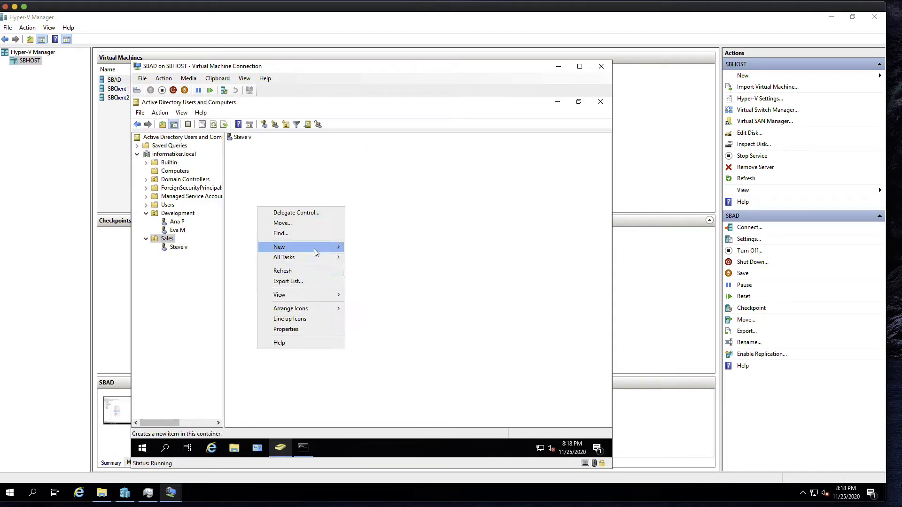
{"action": "left_click", "coordinate": [395, 340]}
{"action": "type", "text": "Stephan"}
{"action": "key", "text": "Tab"}
{"action": "key", "text": "Tab"}
{"action": "type", "text": "D"}
{"action": "key", "text": "Tab"}
{"action": "key", "text": "Tab"}
{"action": "type", "text": "stephan.d"}
{"action": "left_click", "coordinate": [291, 269]}
{"action": "type", "text": "Pa$$w0rd"}
{"action": "key", "text": "Tab"}
{"action": "type", "text": "Pa$$w0rd"}
{"action": "left_click", "coordinate": [291, 268]}
{"action": "left_click", "coordinate": [280, 267]}
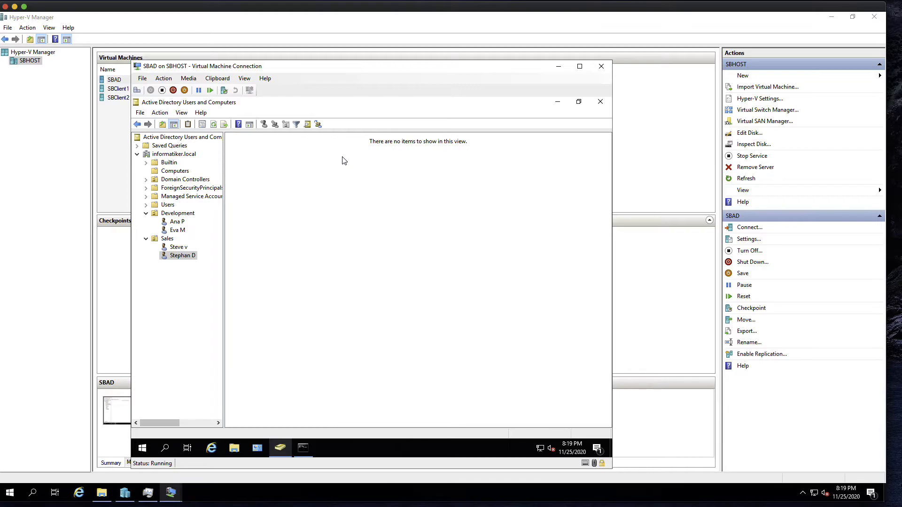
Step: Move the SBAD connection window aside and minimize it to reveal Hyper-V Manager
{"action": "left_click_drag", "start_coordinate": [213, 66], "coordinate": [494, 66]}
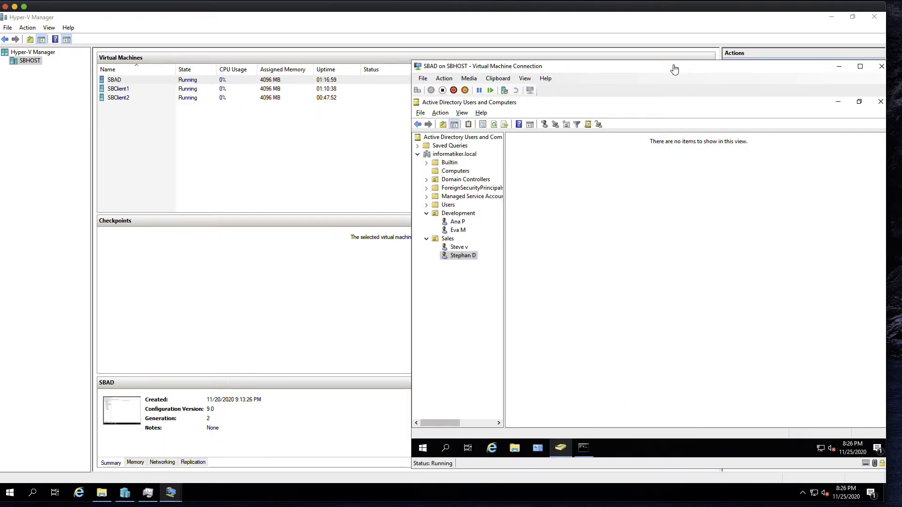
{"action": "left_click_drag", "start_coordinate": [801, 66], "coordinate": [710, 74]}
{"action": "left_click", "coordinate": [749, 76]}
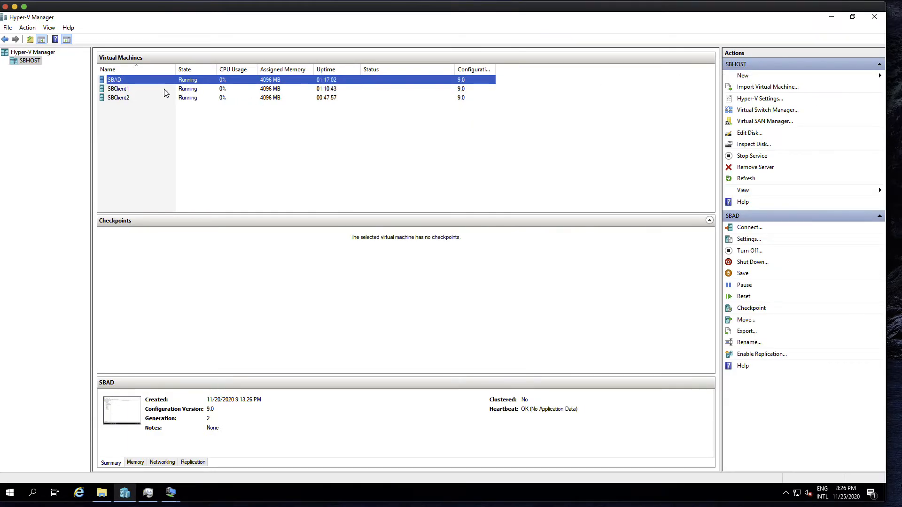
Step: Connect to SBClient1 and open its System page, showing name SBClient1 in WORKGROUP
{"action": "left_click", "coordinate": [144, 89]}
{"action": "double_click", "coordinate": [154, 89]}
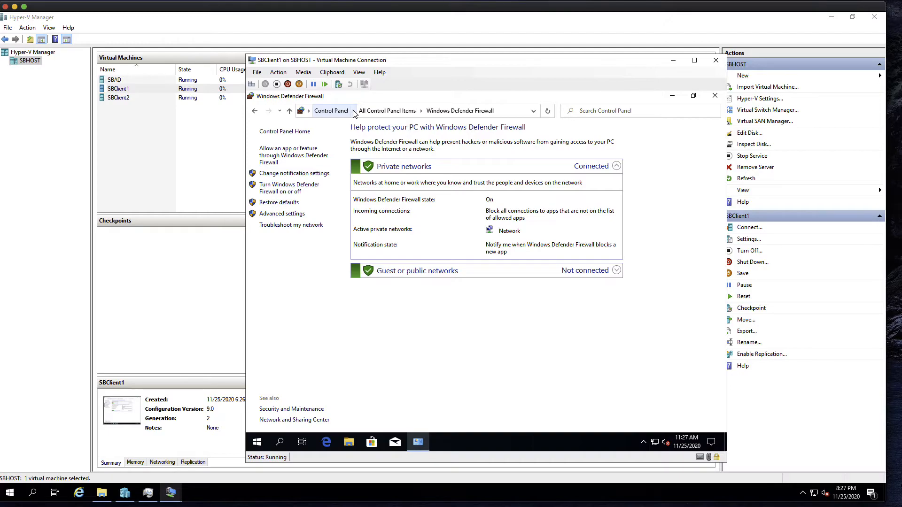
{"action": "left_click", "coordinate": [714, 97]}
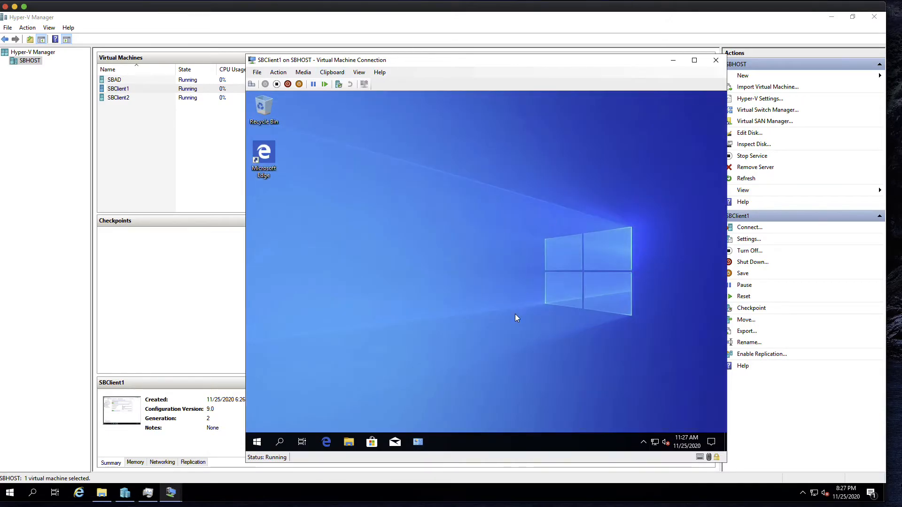
{"action": "left_click", "coordinate": [418, 442]}
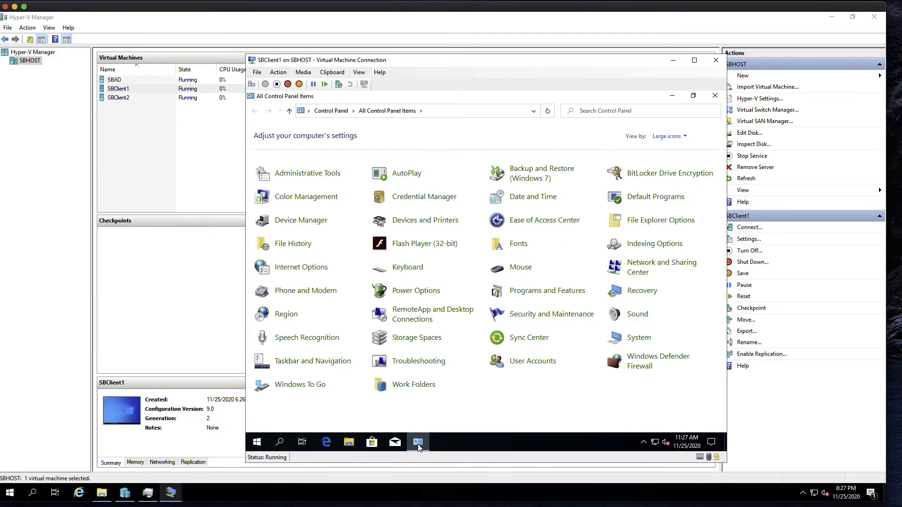
{"action": "left_click", "coordinate": [638, 338]}
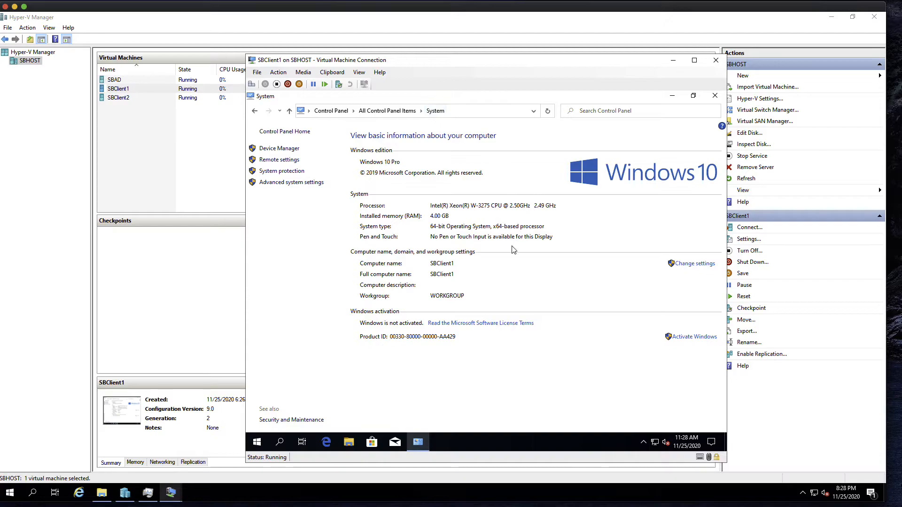
Step: Change SBClient1's membership from workgroup to the domain informatiker.local
{"action": "left_click", "coordinate": [696, 264]}
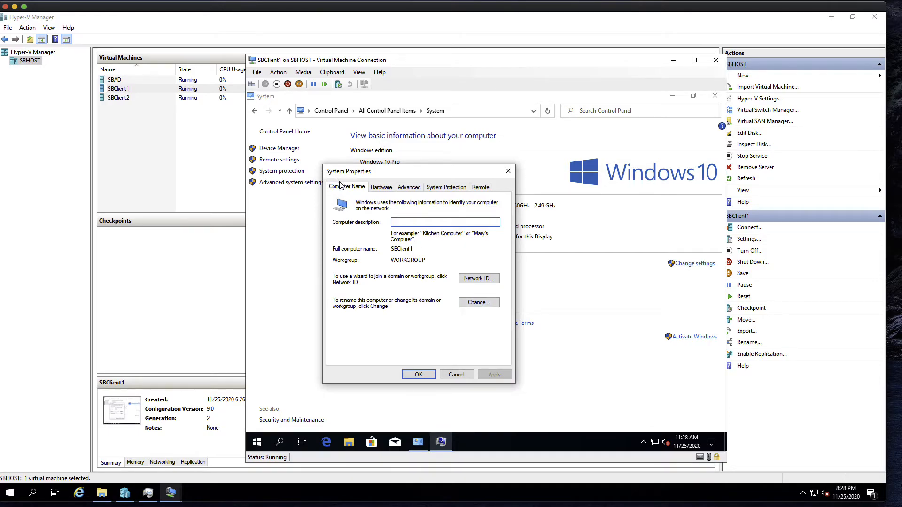
{"action": "left_click", "coordinate": [479, 303]}
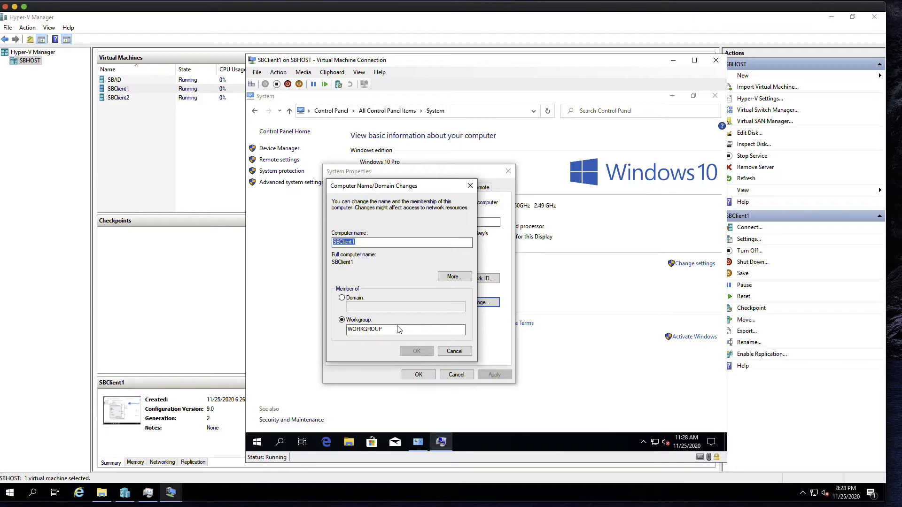
{"action": "left_click", "coordinate": [342, 298]}
{"action": "left_click", "coordinate": [366, 307]}
{"action": "type", "text": "info"}
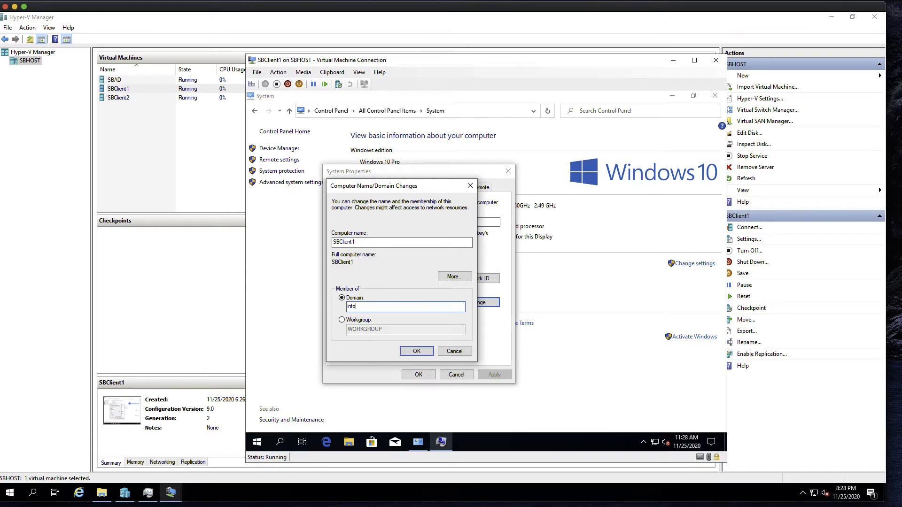
{"action": "type", "text": "rmatiker.local"}
{"action": "left_click", "coordinate": [413, 352]}
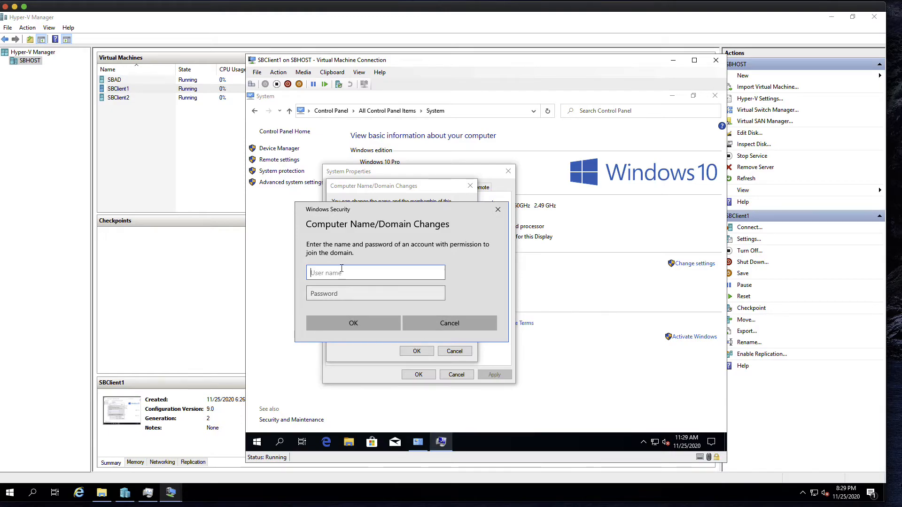
Step: Authorize the join with the INFORMATIKER domain admin credentials, acknowledge the notices, and restart SBClient1 now
{"action": "type", "text": "INFORMATIKER\\"}
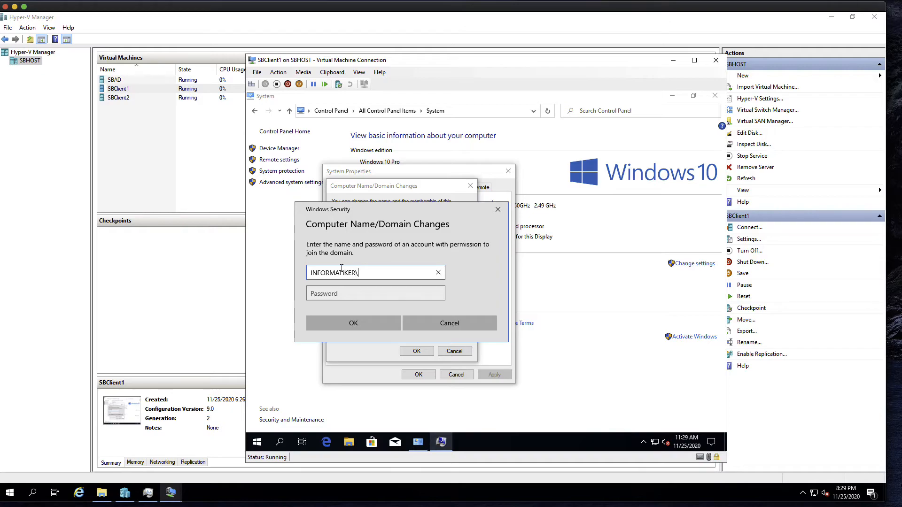
{"action": "type", "text": "InfoAdmin"}
{"action": "key", "text": "Tab"}
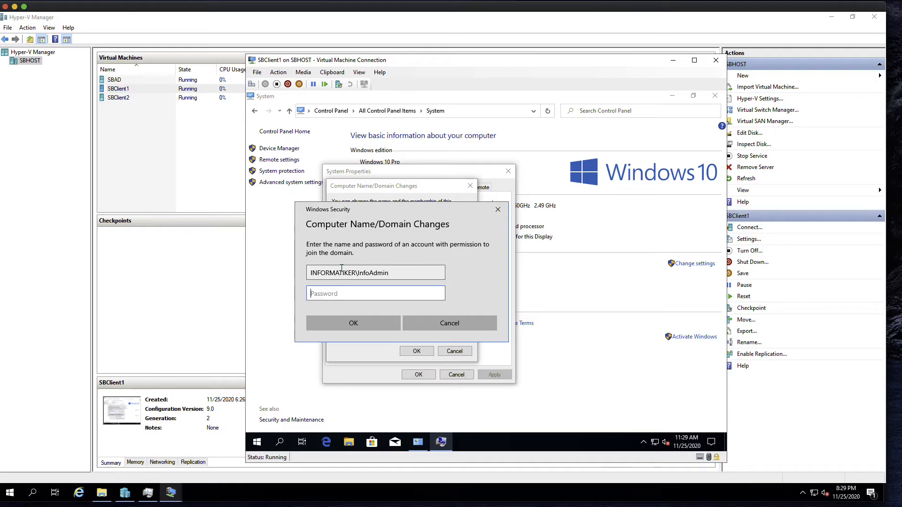
{"action": "type", "text": "•••••••"}
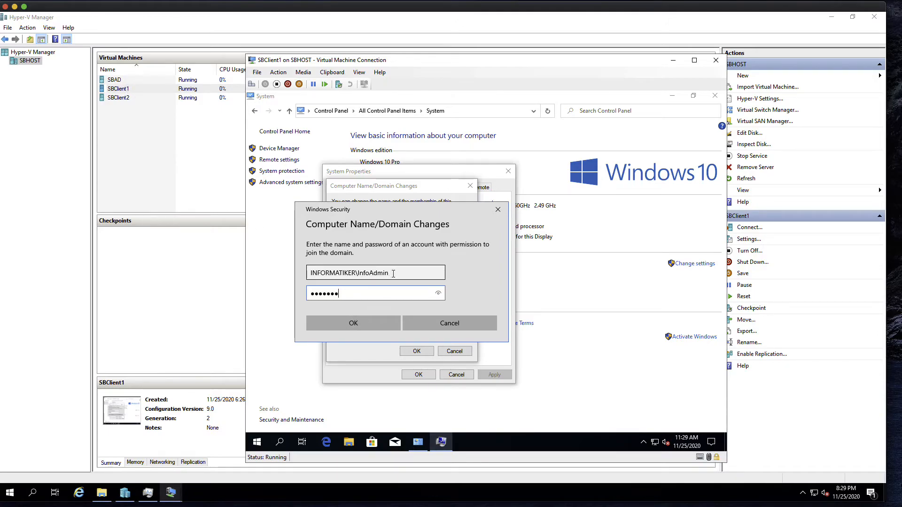
{"action": "left_click", "coordinate": [371, 322]}
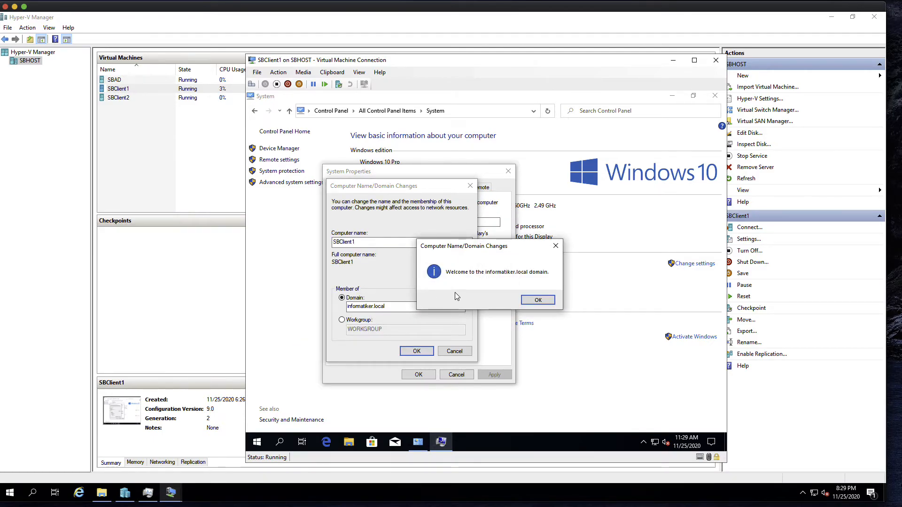
{"action": "left_click", "coordinate": [539, 300]}
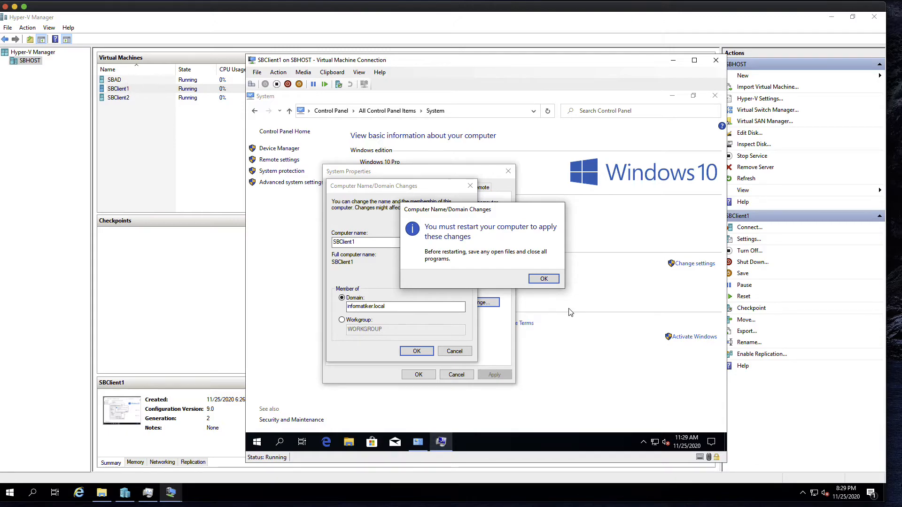
{"action": "left_click", "coordinate": [543, 279]}
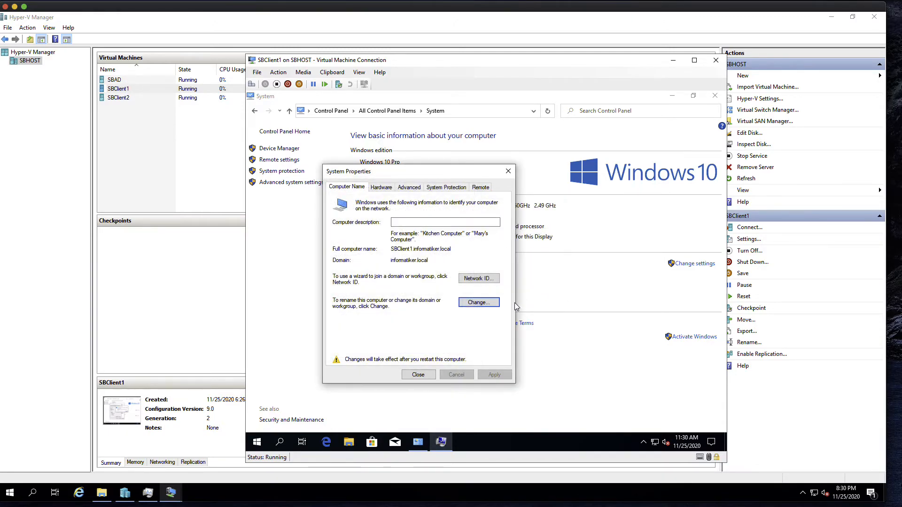
{"action": "left_click", "coordinate": [418, 375]}
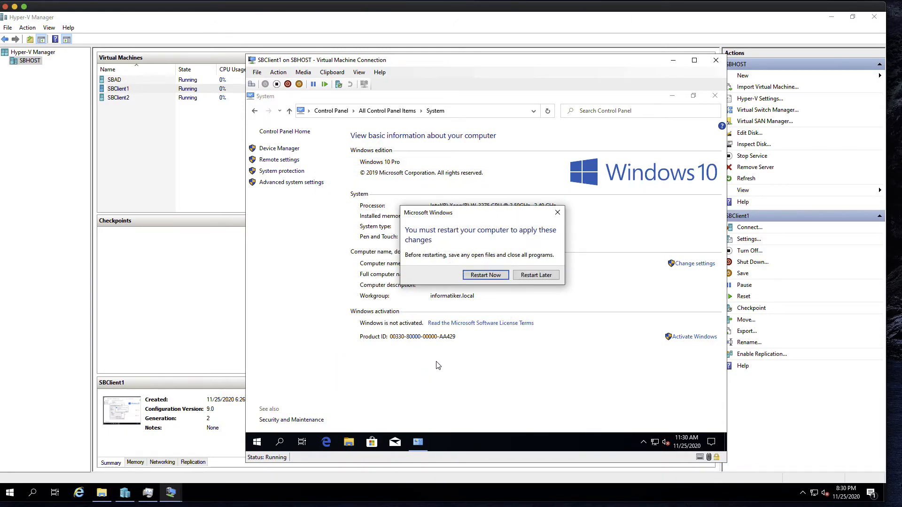
{"action": "left_click", "coordinate": [499, 276]}
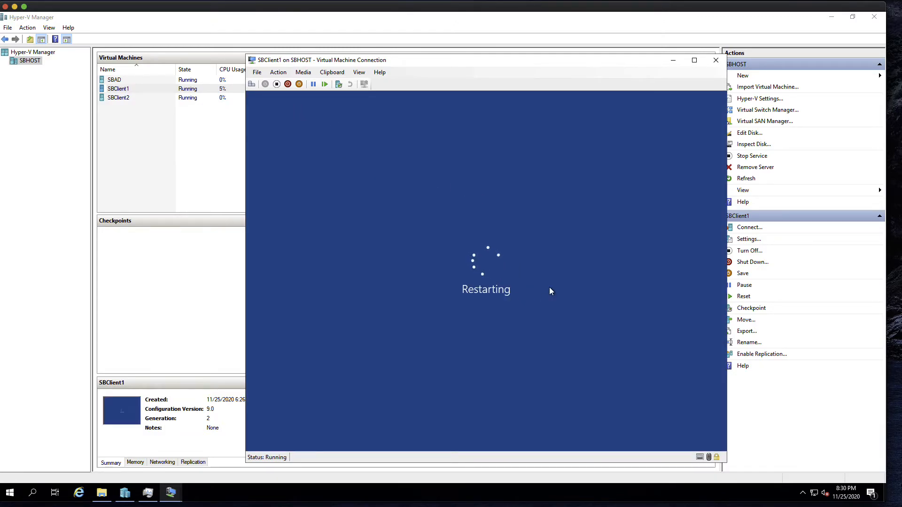
Step: On SBAD, refresh the Computers container to show SBCLIENT1, then reconnect to SBClient1
{"action": "left_click", "coordinate": [204, 83]}
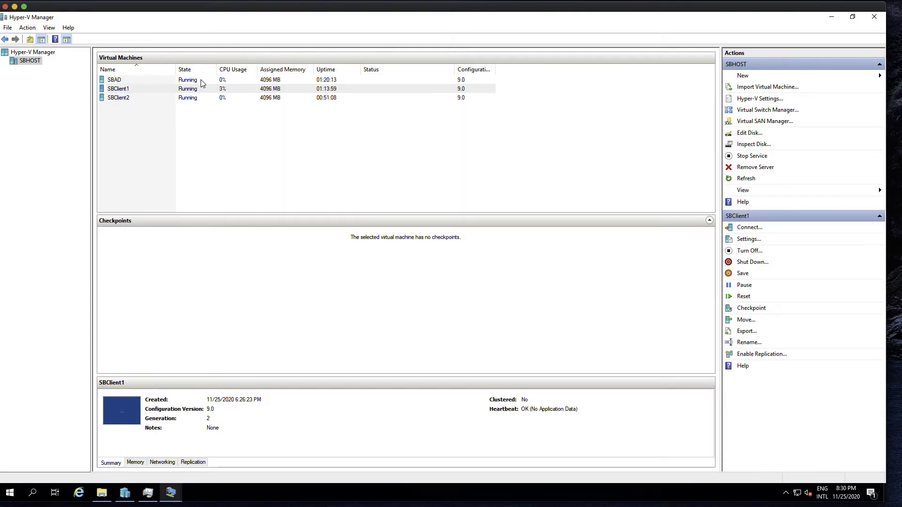
{"action": "double_click", "coordinate": [204, 83]}
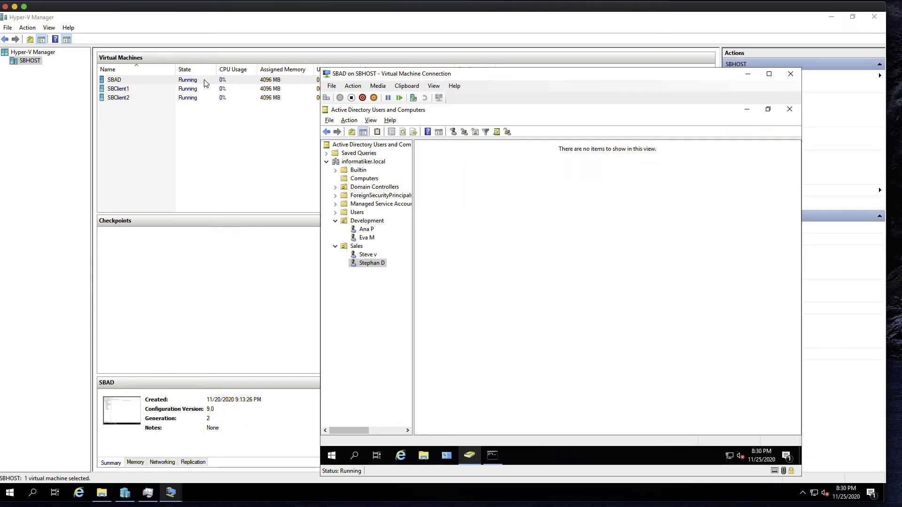
{"action": "left_click", "coordinate": [363, 182]}
{"action": "right_click", "coordinate": [454, 222]}
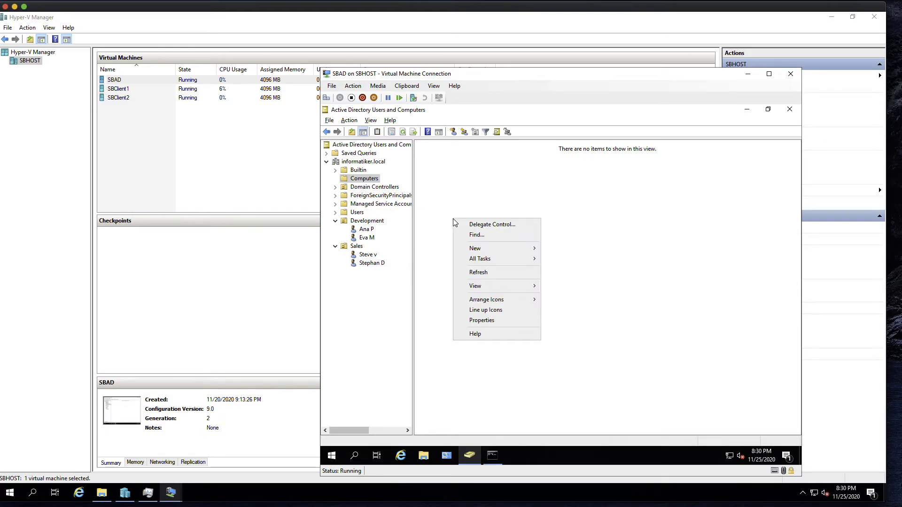
{"action": "left_click", "coordinate": [485, 272]}
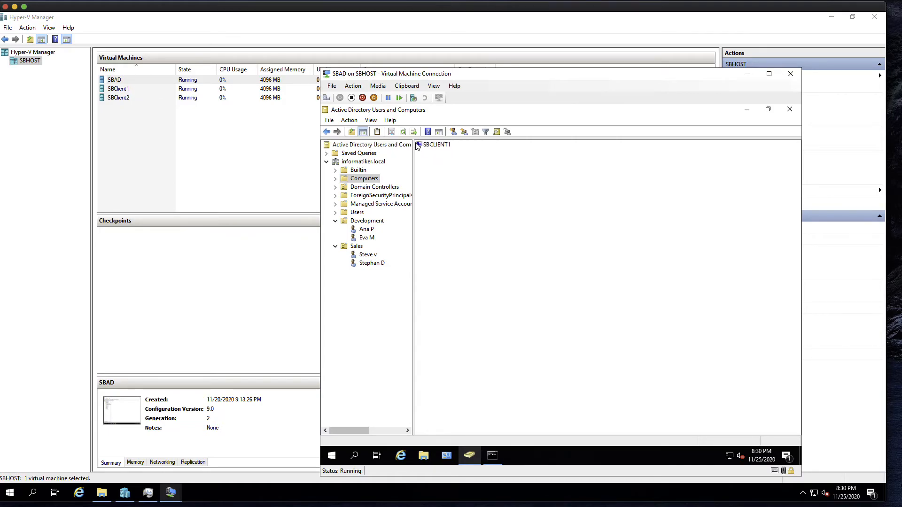
{"action": "double_click", "coordinate": [137, 88]}
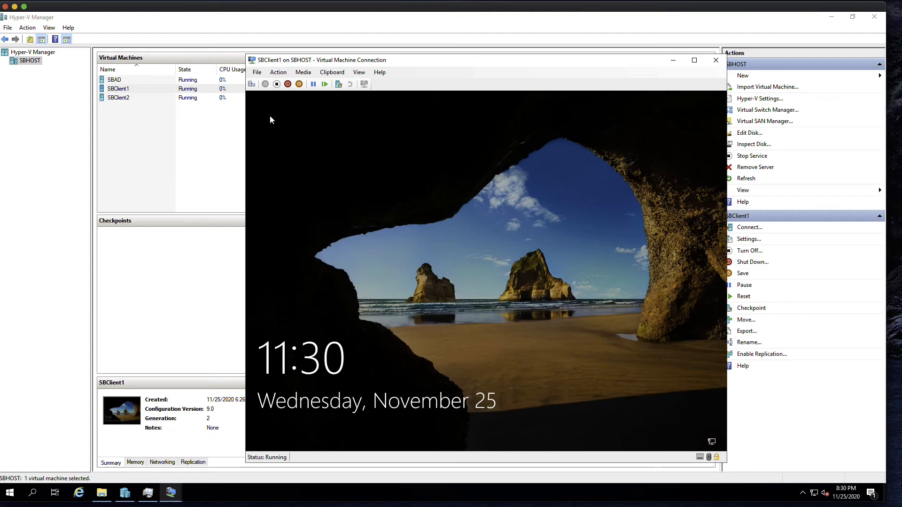
Step: Send Ctrl+Alt+Delete to SBClient1 to reach its sign-in screen
{"action": "left_click", "coordinate": [252, 84]}
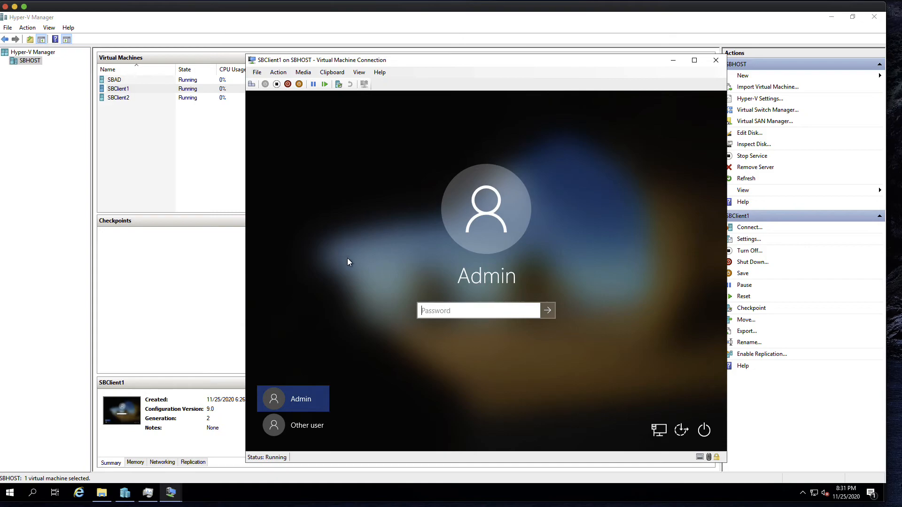
Step: Sign in to SBClient1 as Other user with an INFORMATIKER domain user name and password
{"action": "left_click", "coordinate": [298, 429]}
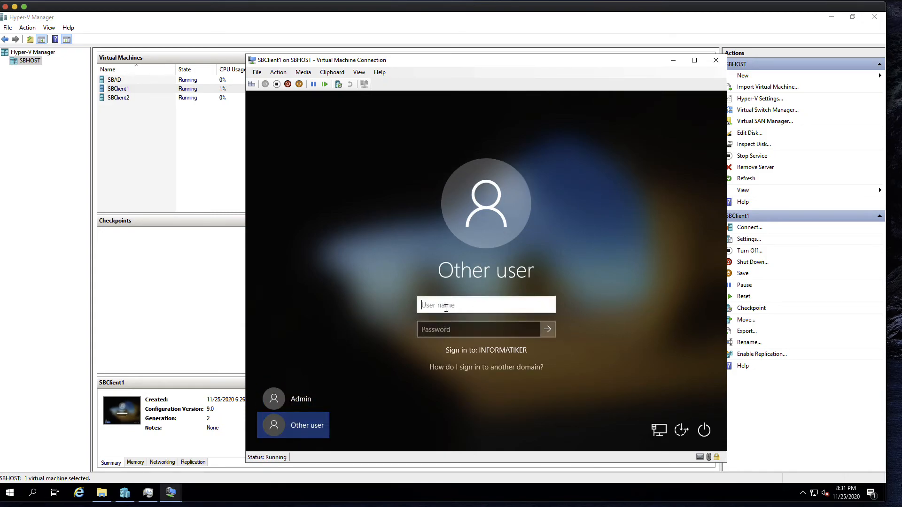
{"action": "type", "text": "INFORMATIKER"}
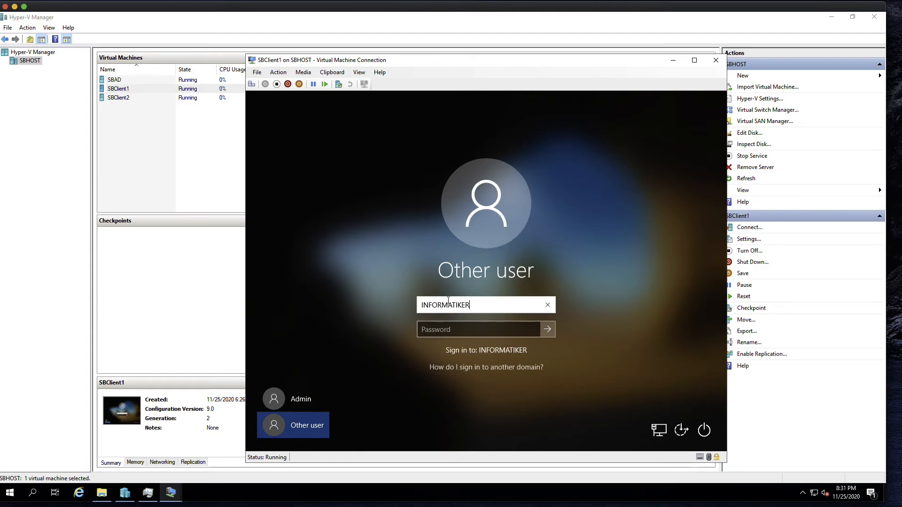
{"action": "type", "text": "\\ana."}
{"action": "type", "text": "p"}
{"action": "left_click", "coordinate": [457, 331]}
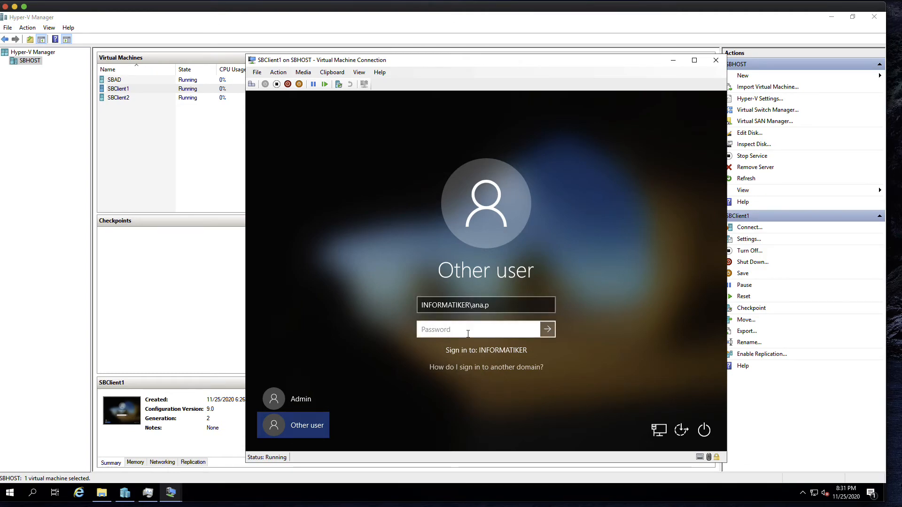
{"action": "type", "text": "*******"}
{"action": "key", "text": "Return"}
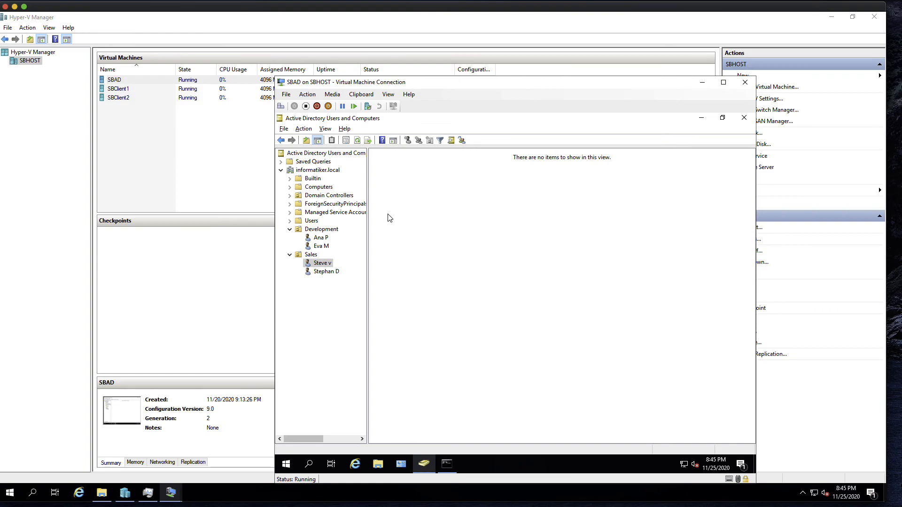
Step: Select the Computers container under informatiker.local to list SBCLIENT1 and SBCLIENT2
{"action": "left_click", "coordinate": [324, 188]}
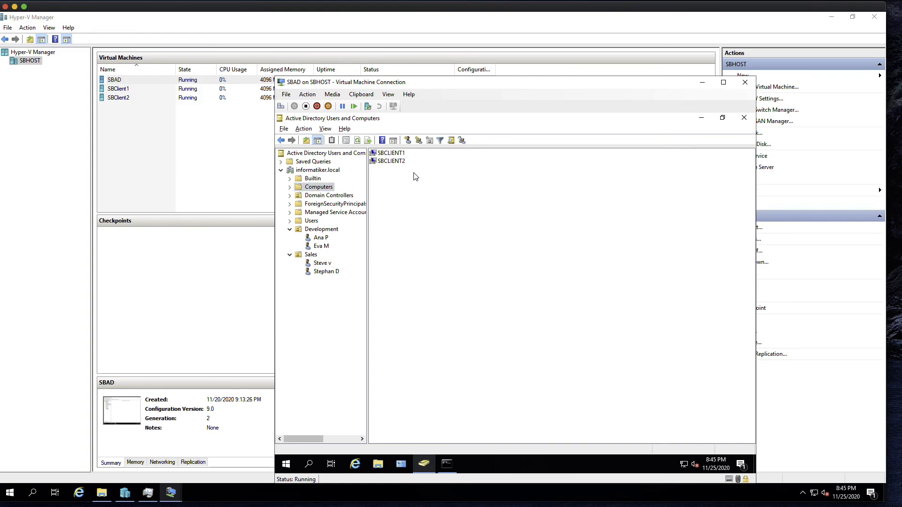